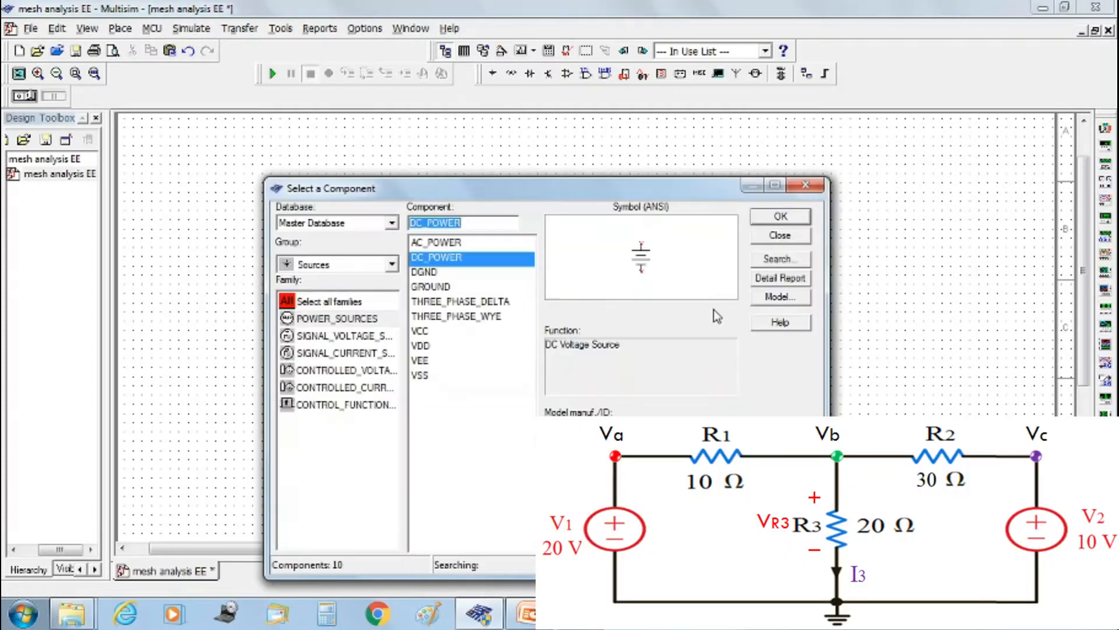
# Step: Place a GROUND component from the POWER_SOURCES family below and between the two DC sources
pyautogui.click(431, 287)
pyautogui.click(781, 216)
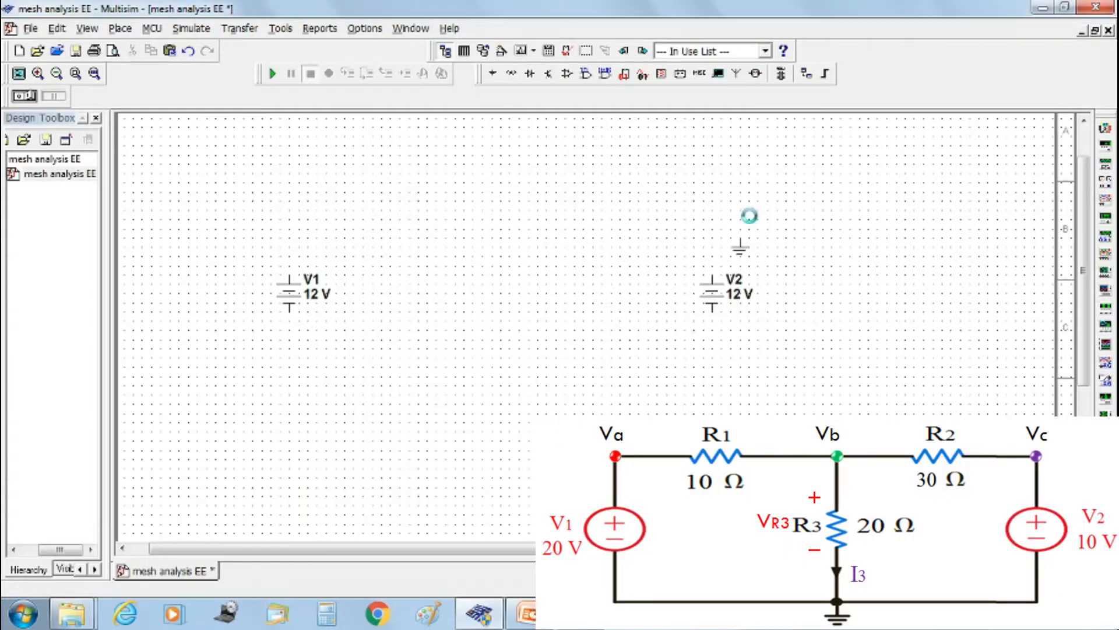
pyautogui.click(505, 392)
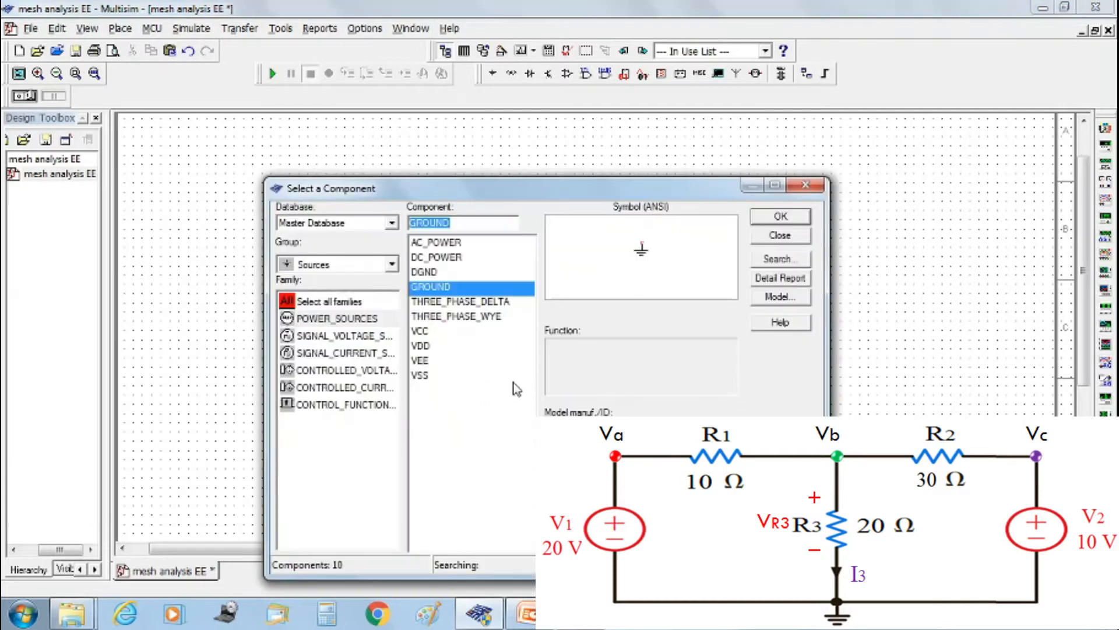
pyautogui.click(781, 236)
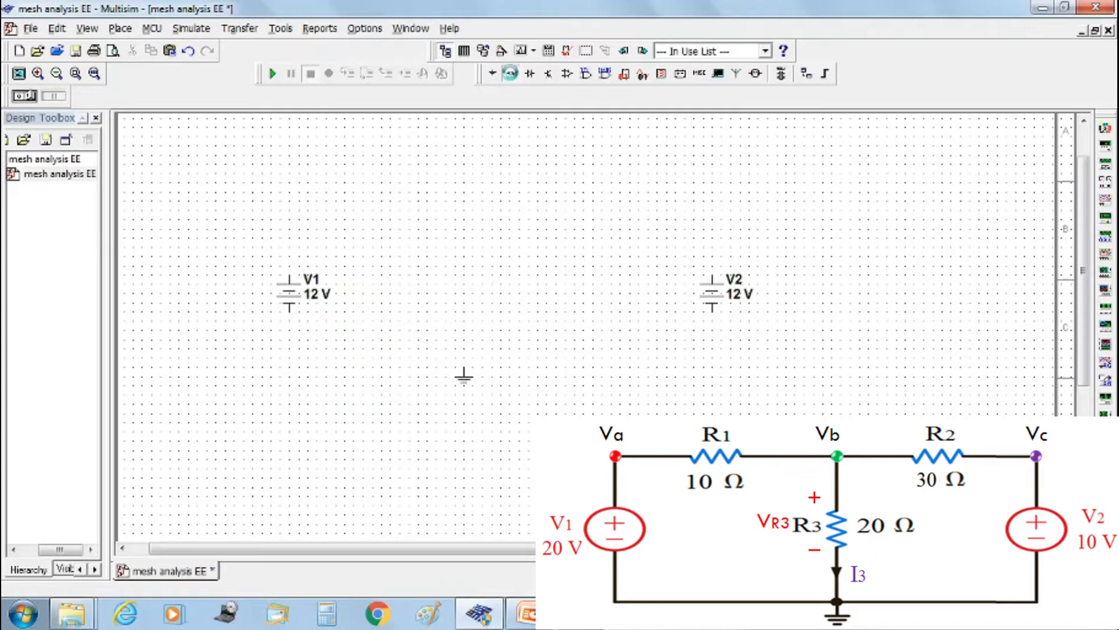
# Step: Place three 1 kΩ resistors: R1 and R2 in a row between the sources, and R3 beneath them
pyautogui.click(511, 73)
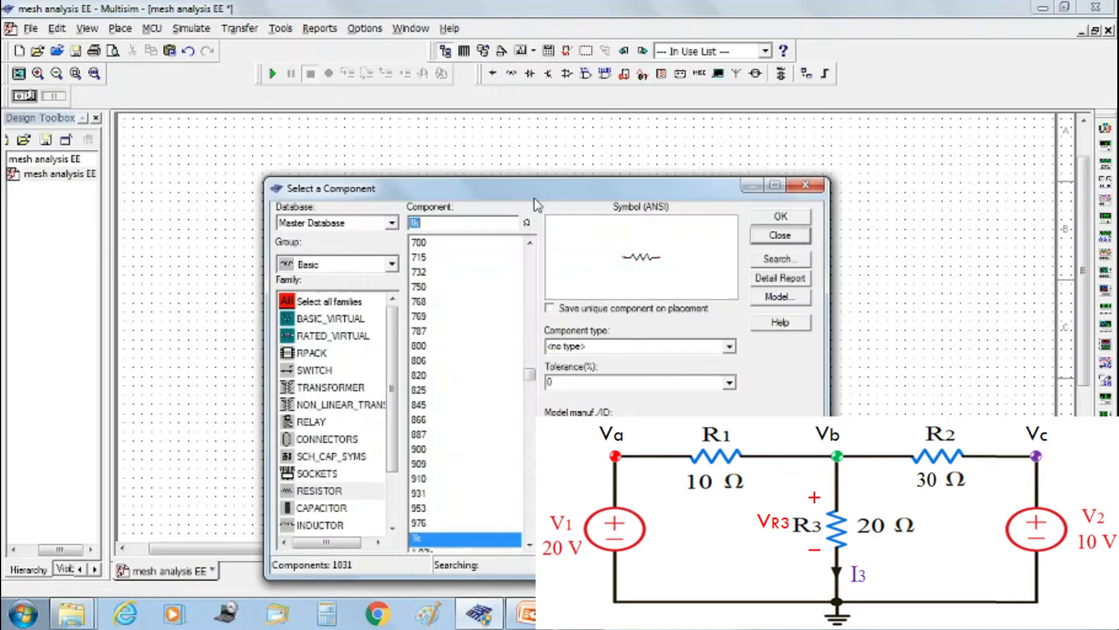
pyautogui.click(769, 217)
pyautogui.click(440, 247)
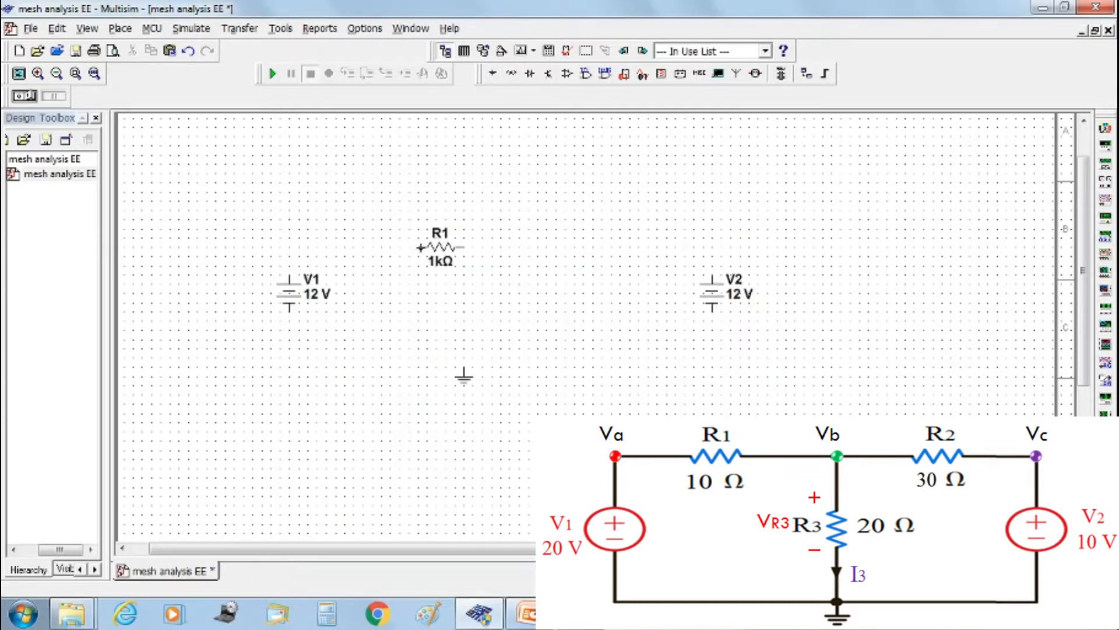
pyautogui.click(769, 222)
pyautogui.click(595, 249)
pyautogui.click(774, 219)
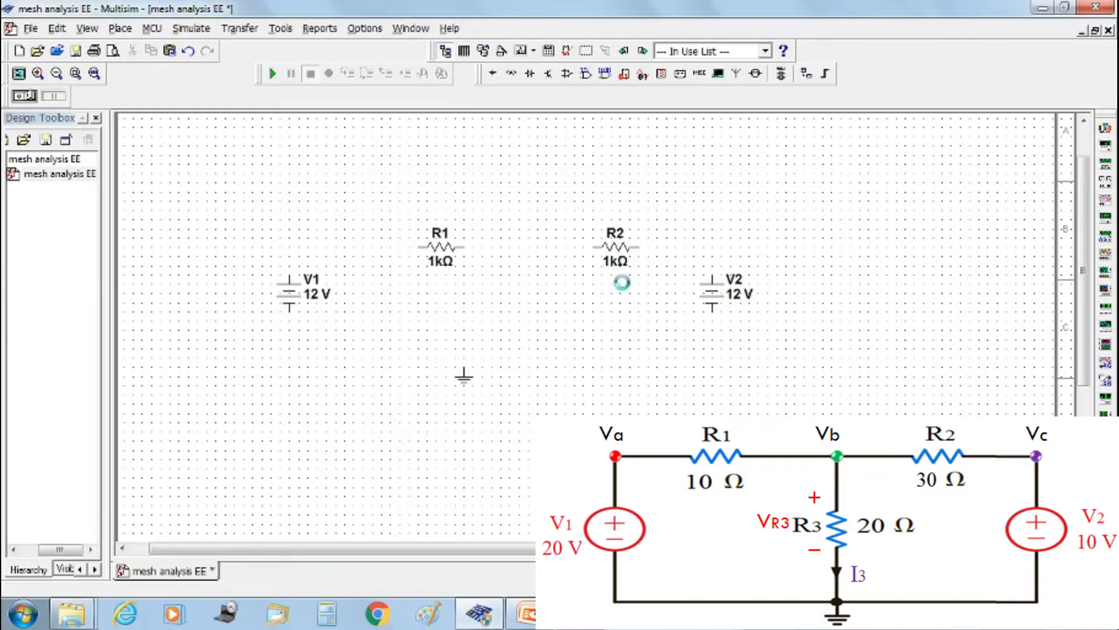
pyautogui.click(476, 315)
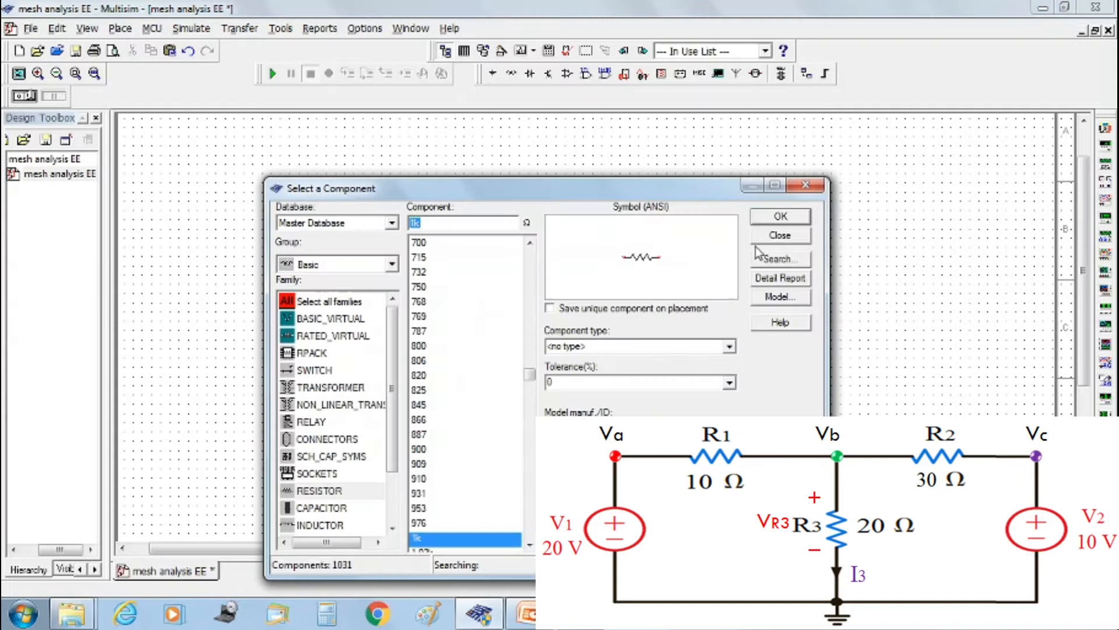
pyautogui.click(773, 239)
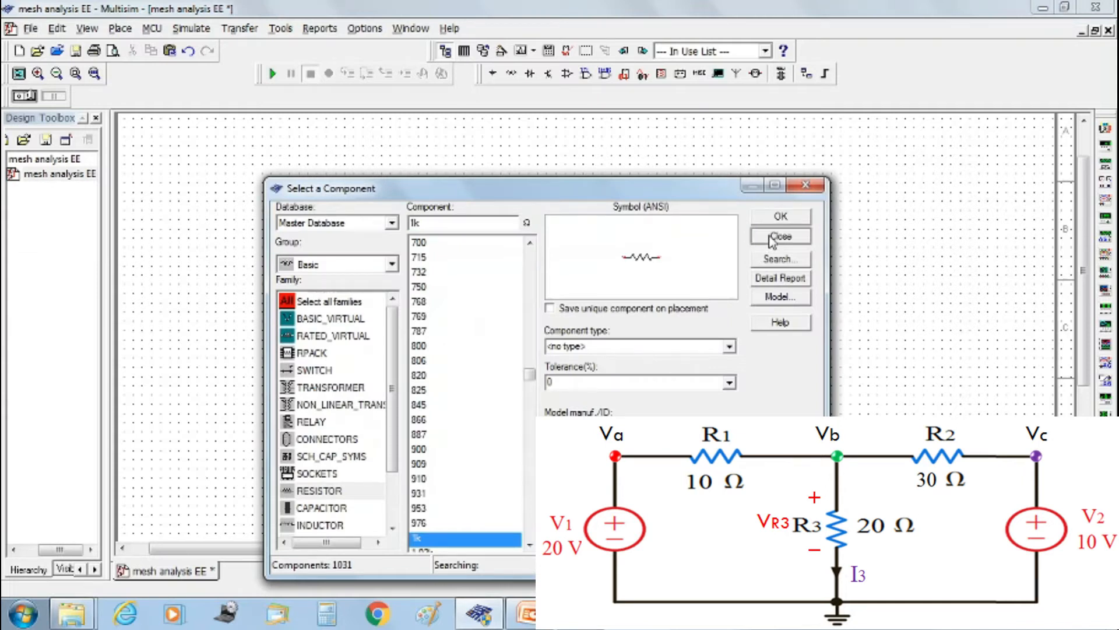
# Step: Rotate R3 90 degrees clockwise and move it midway between R1 and R2, just below their level
pyautogui.click(494, 313)
pyautogui.rightClick(493, 313)
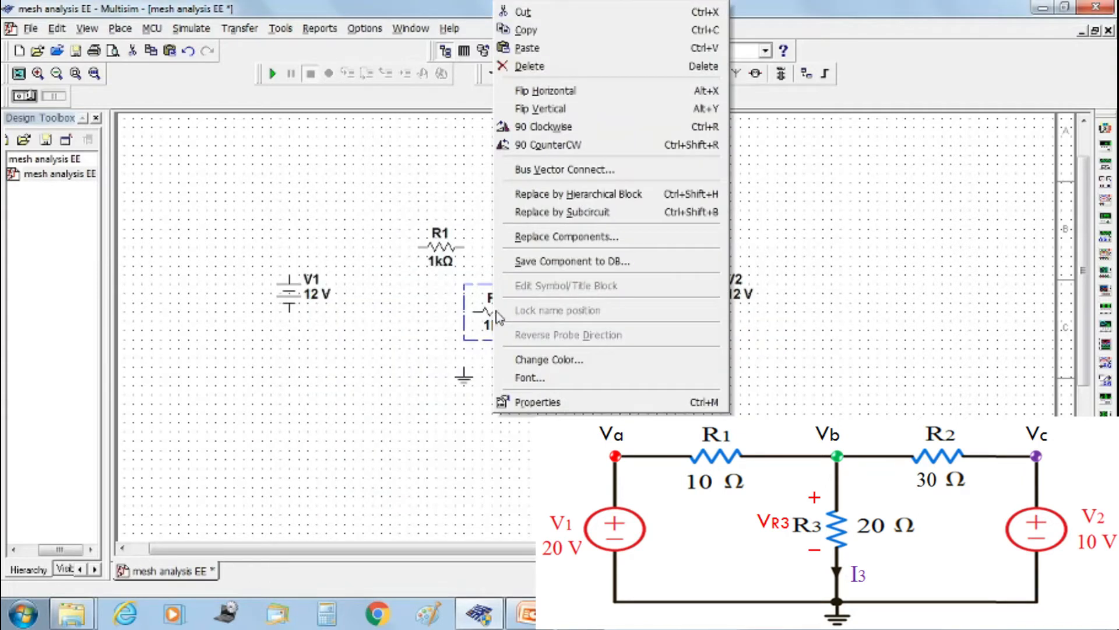
pyautogui.click(539, 127)
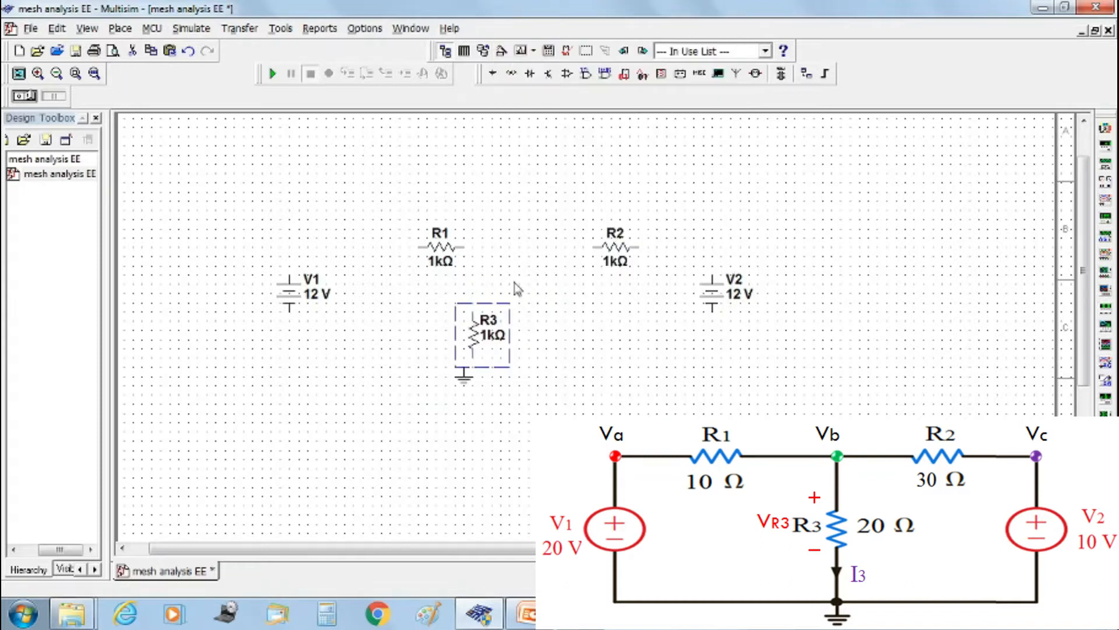
pyautogui.moveTo(511, 295); pyautogui.dragTo(514, 293)
pyautogui.click(557, 384)
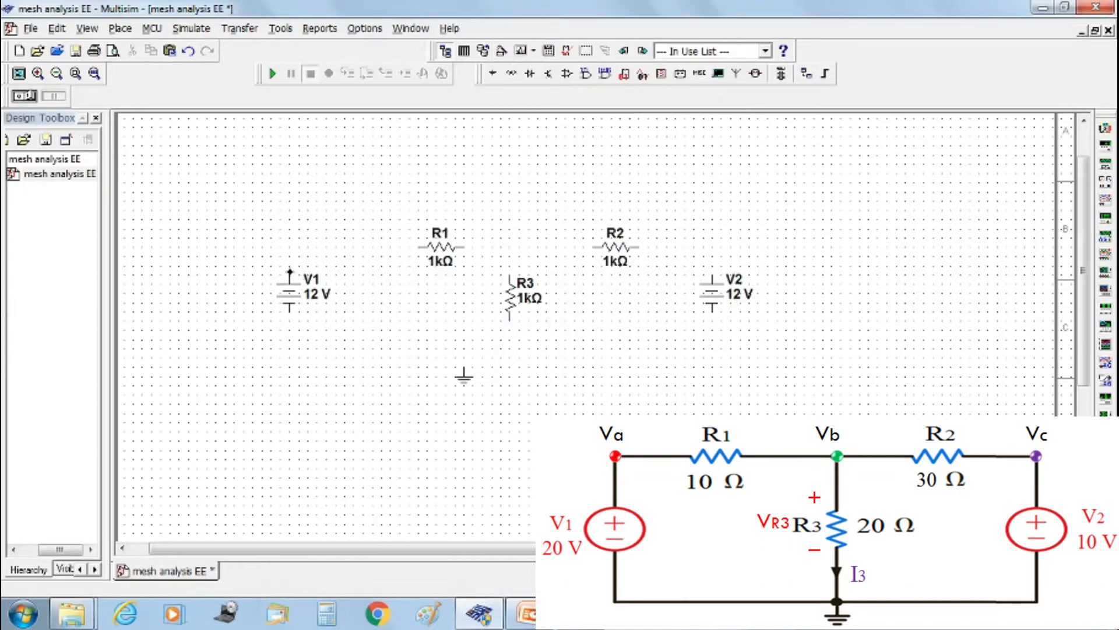
# Step: Wire the upper branch from V1's positive terminal through R1 and R2 to V2's positive terminal
pyautogui.click(414, 246)
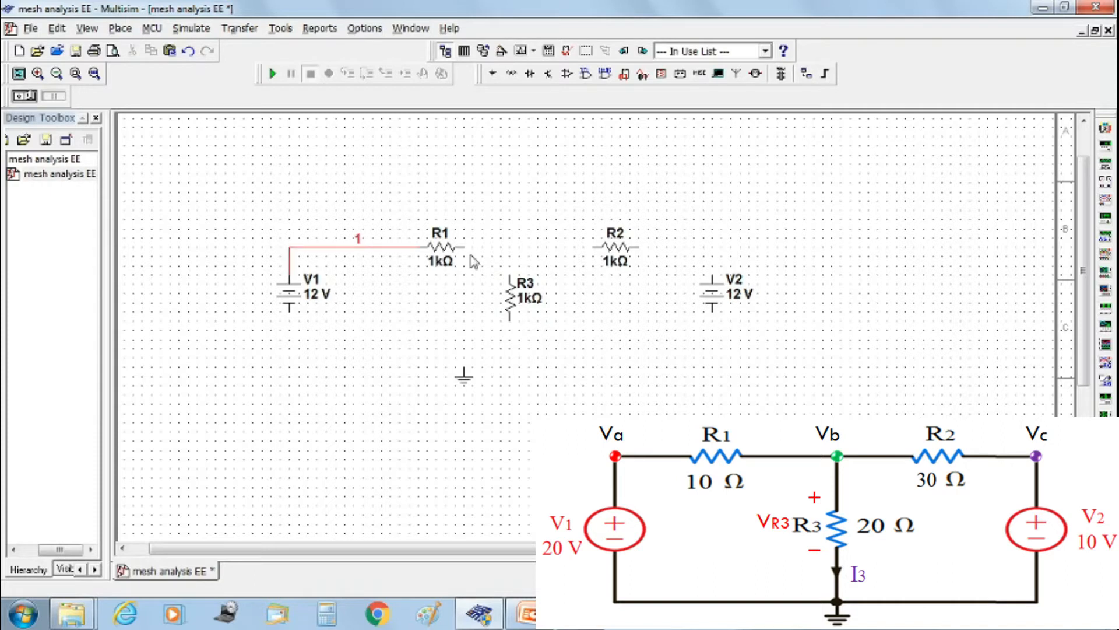
pyautogui.click(585, 246)
pyautogui.click(639, 245)
pyautogui.click(711, 273)
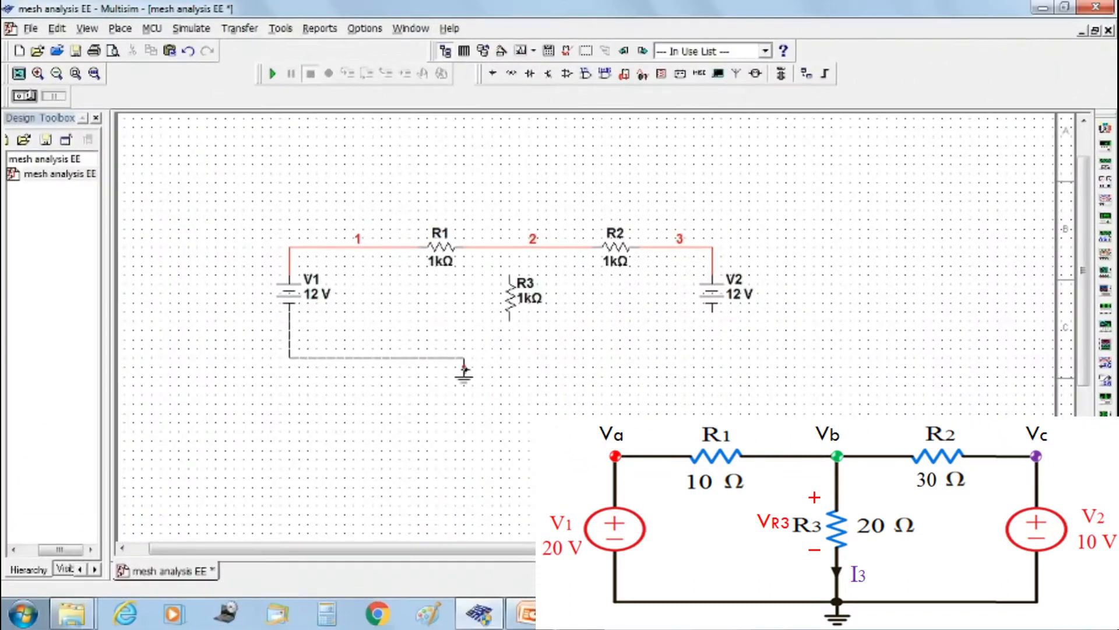
# Step: Wire the negative terminals of V1 and V2 and the lower end of R3 to the ground rail
pyautogui.click(465, 369)
pyautogui.click(505, 326)
pyautogui.click(464, 357)
pyautogui.click(510, 357)
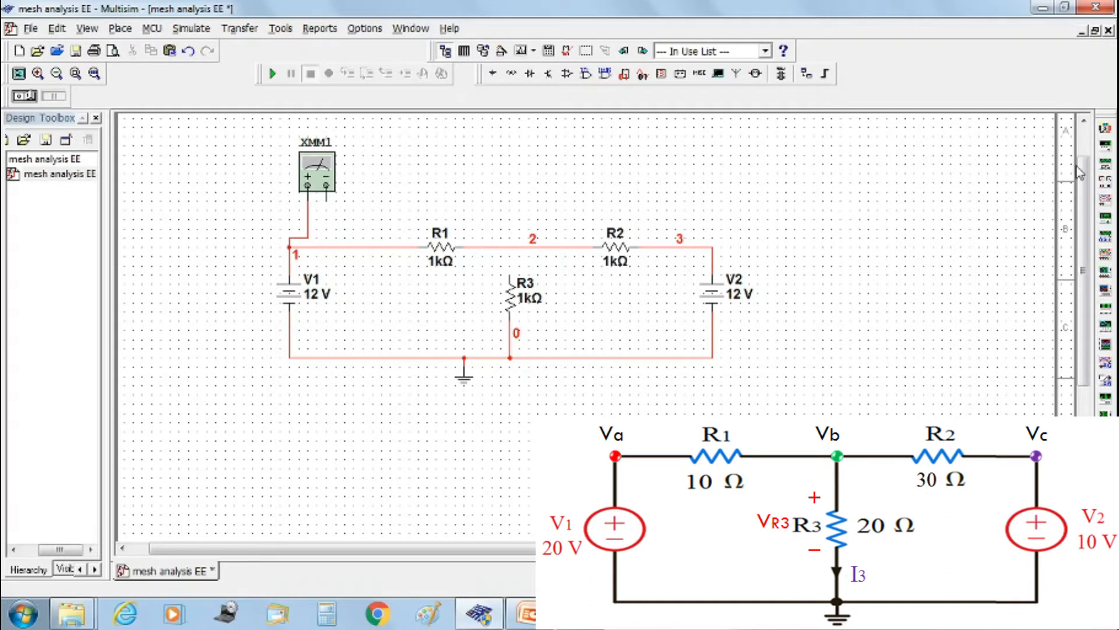
# Step: Place a second multimeter above the circuit and connect its positive terminal to the wire between R1 and R2
pyautogui.click(1104, 132)
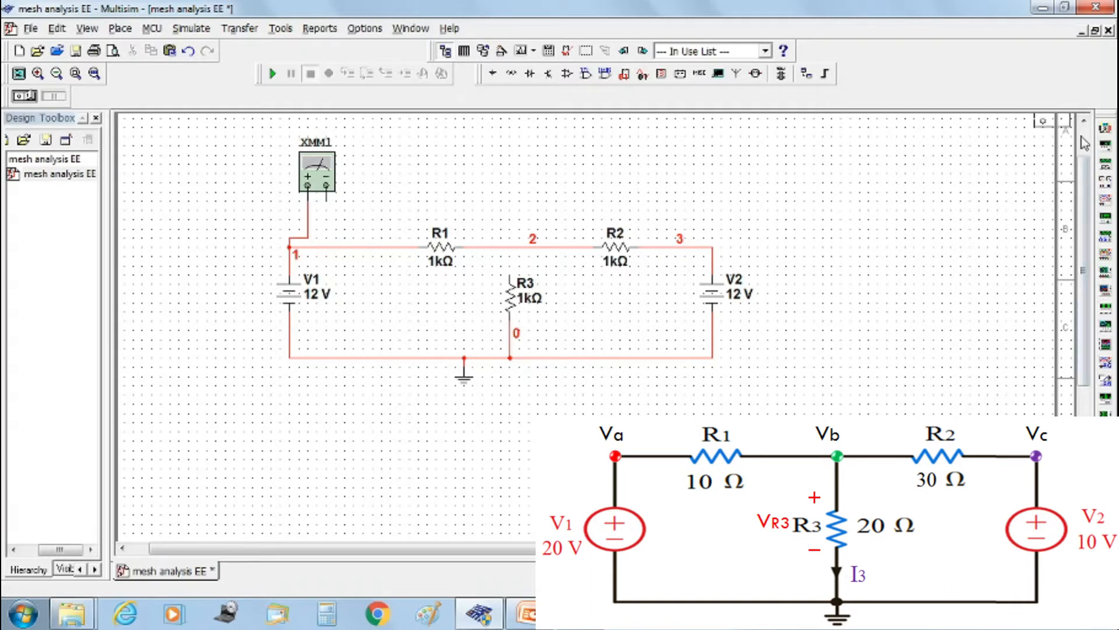
pyautogui.click(519, 191)
pyautogui.click(520, 193)
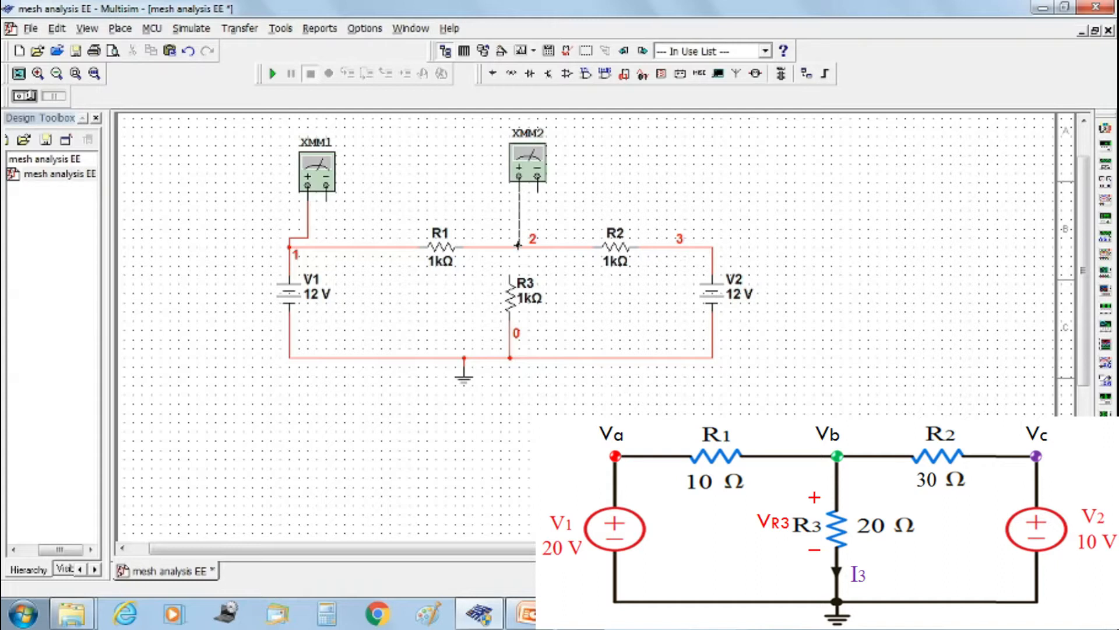
pyautogui.click(518, 246)
# Step: Place a third multimeter, connect its positive terminal to the wire between R2 and V2, and align it with XMM1's height
pyautogui.click(1105, 132)
pyautogui.click(711, 192)
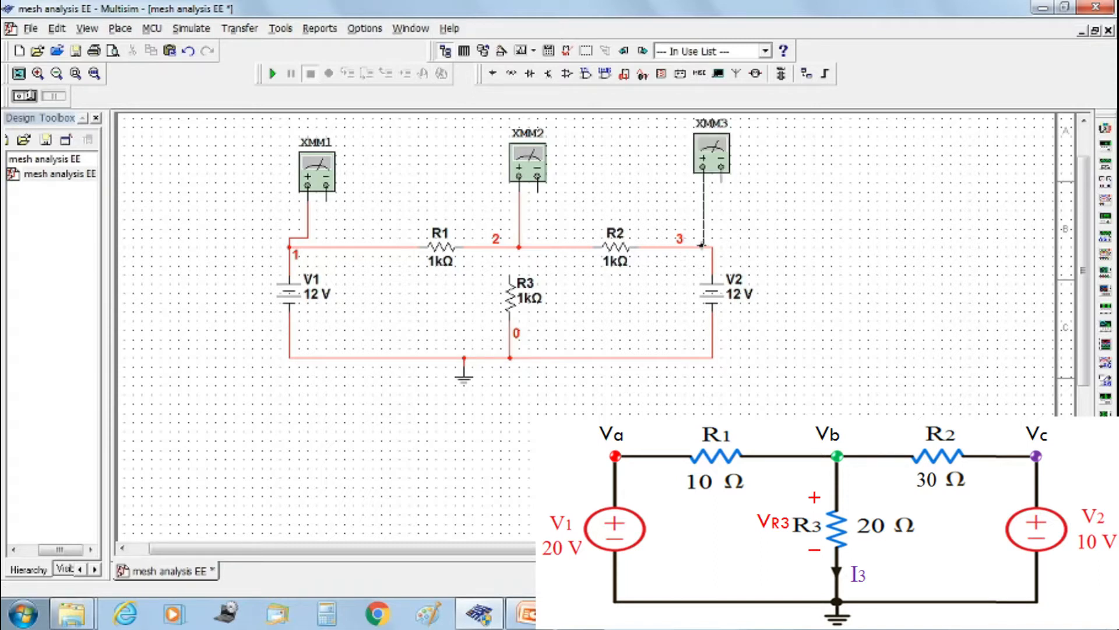
pyautogui.click(703, 246)
pyautogui.moveTo(716, 165); pyautogui.dragTo(716, 184)
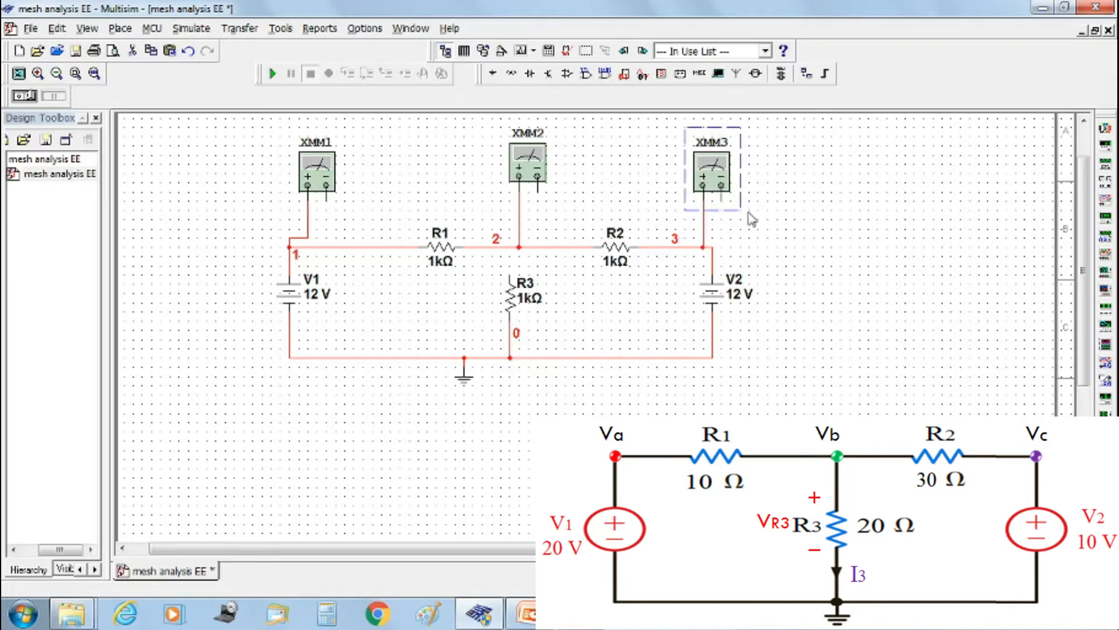
# Step: Place a fourth multimeter beside R3, flip it horizontally, and wire it across R3 with the positive terminal at R3's upper end
pyautogui.click(1106, 133)
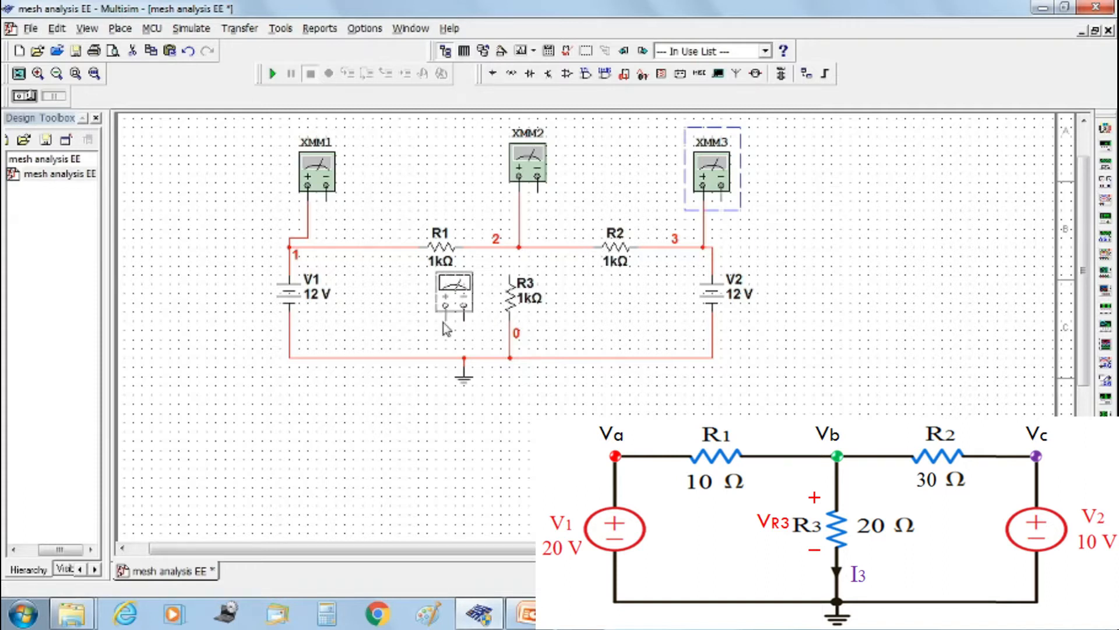
pyautogui.click(443, 323)
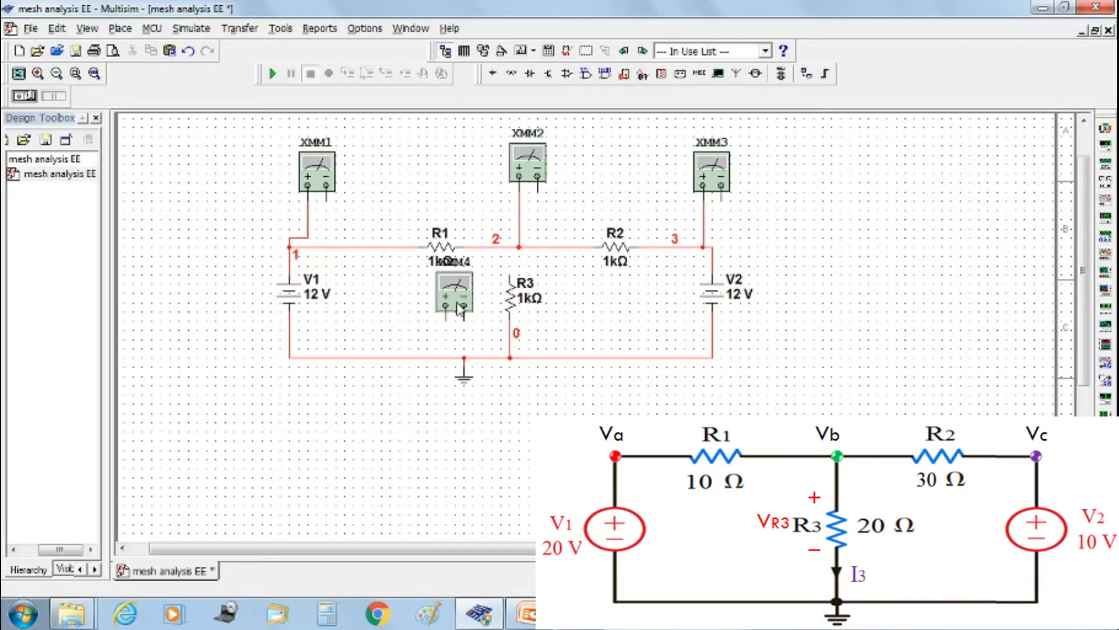
pyautogui.hotkey('alt', 'x')
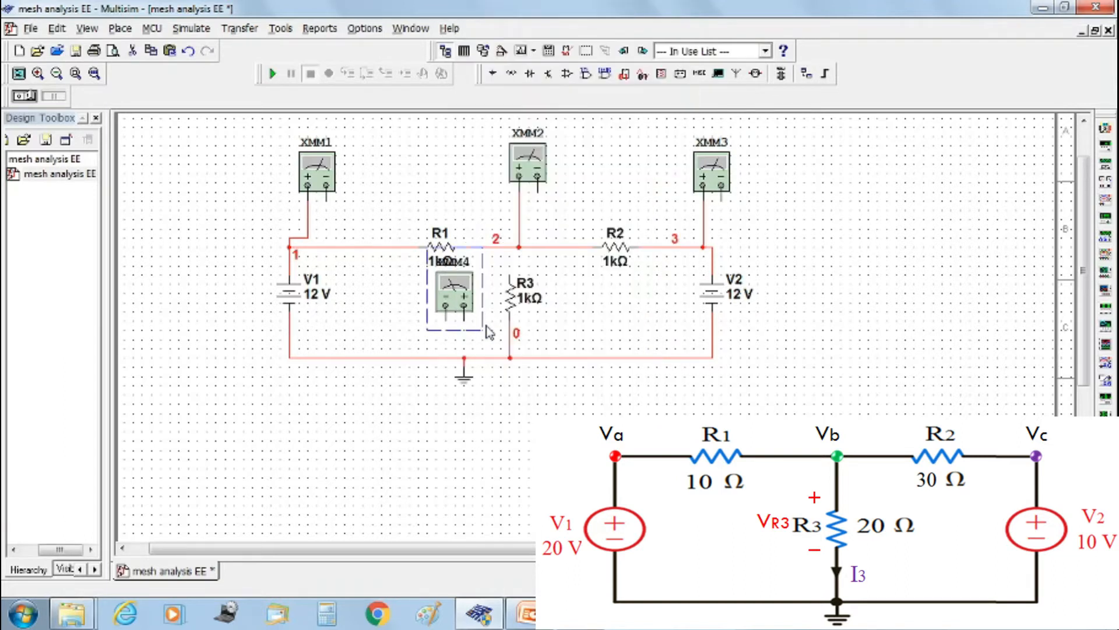
pyautogui.click(507, 270)
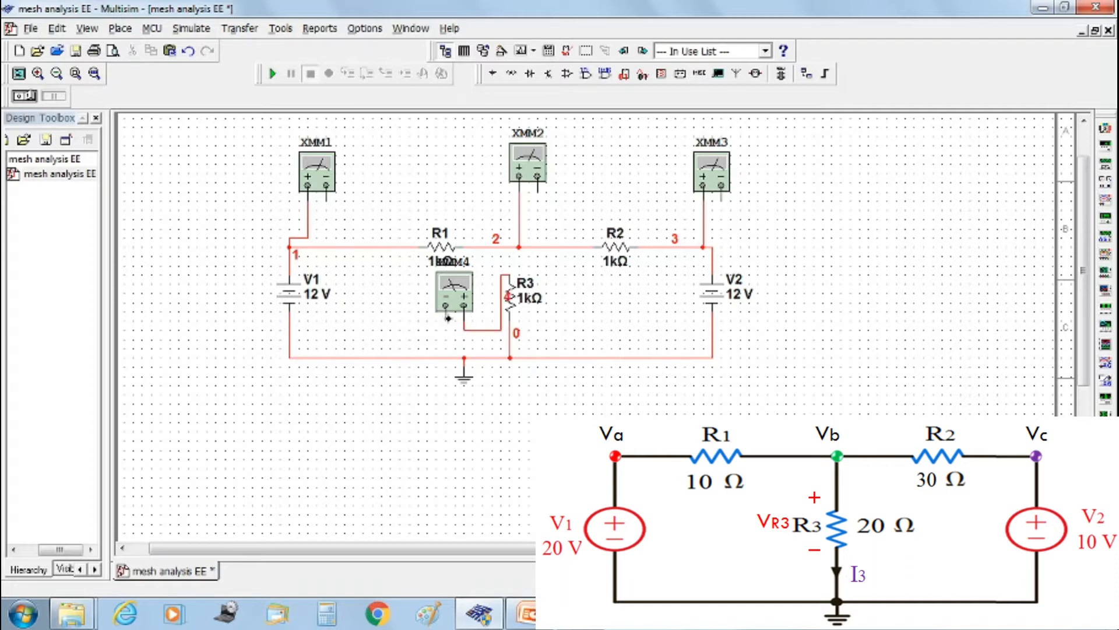
pyautogui.click(511, 339)
# Step: Place a fifth multimeter between XMM2 and XMM3 and wire it in series between the R1–R2 node and R3's upper end
pyautogui.click(1106, 131)
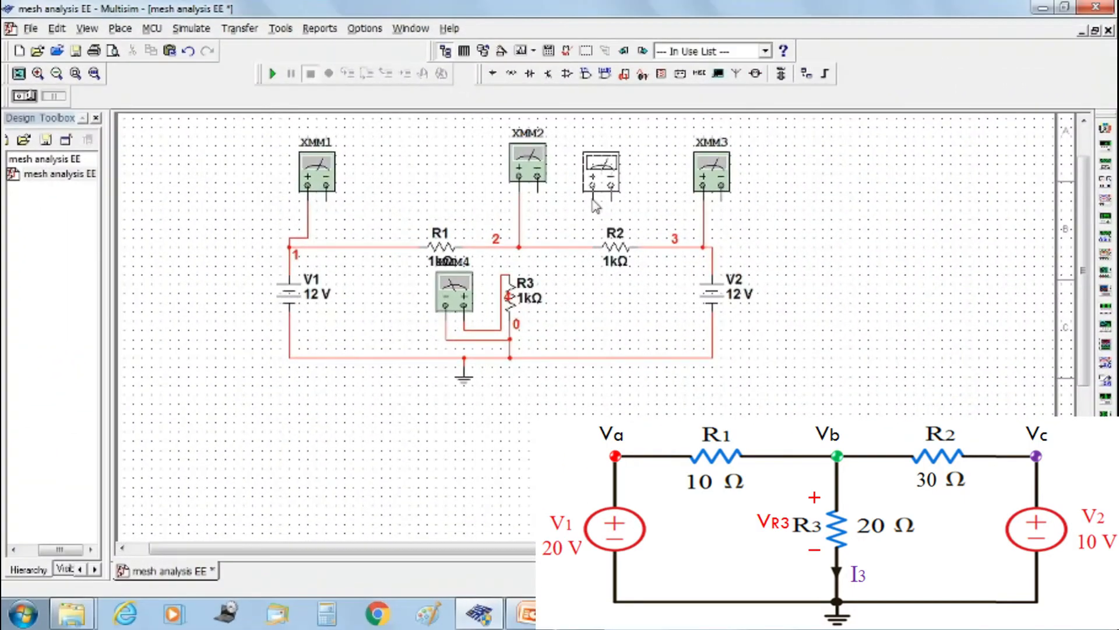
pyautogui.click(594, 201)
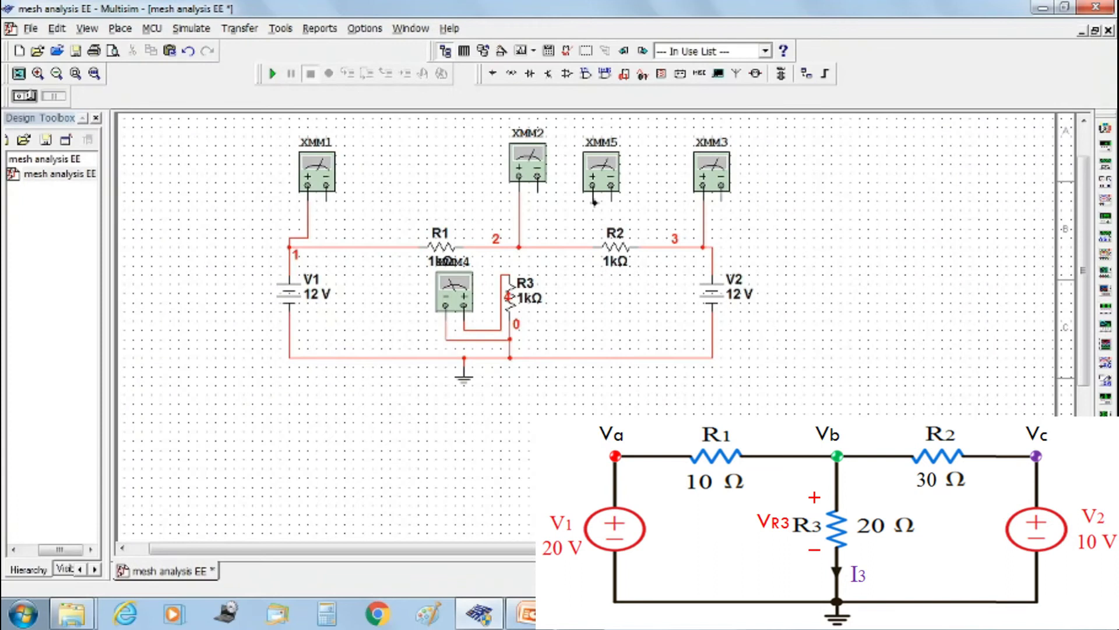
pyautogui.click(521, 246)
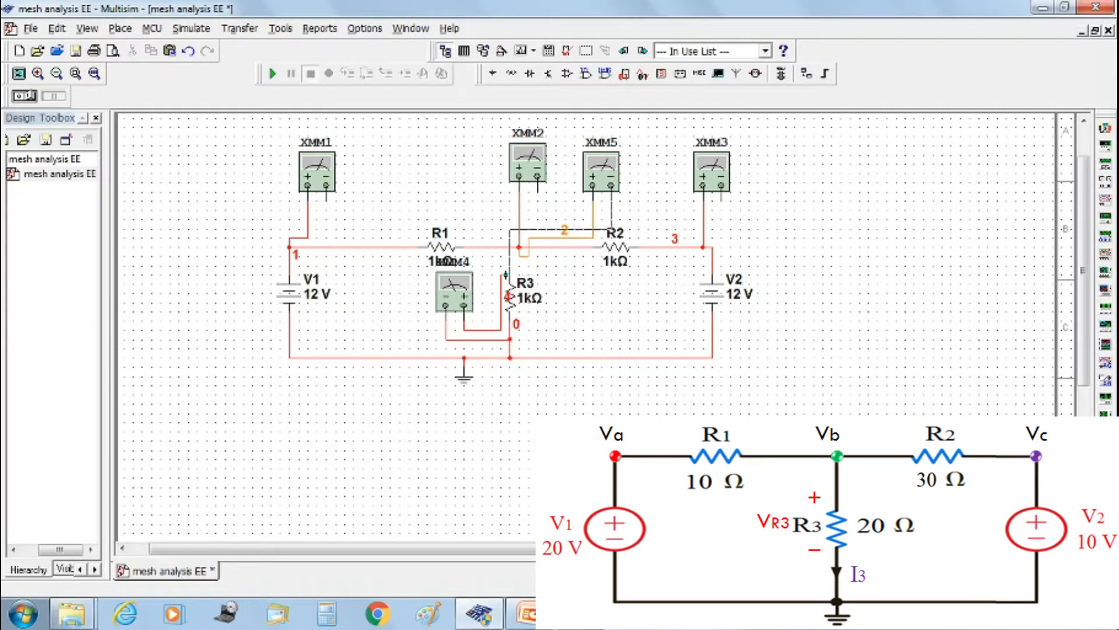
pyautogui.click(504, 274)
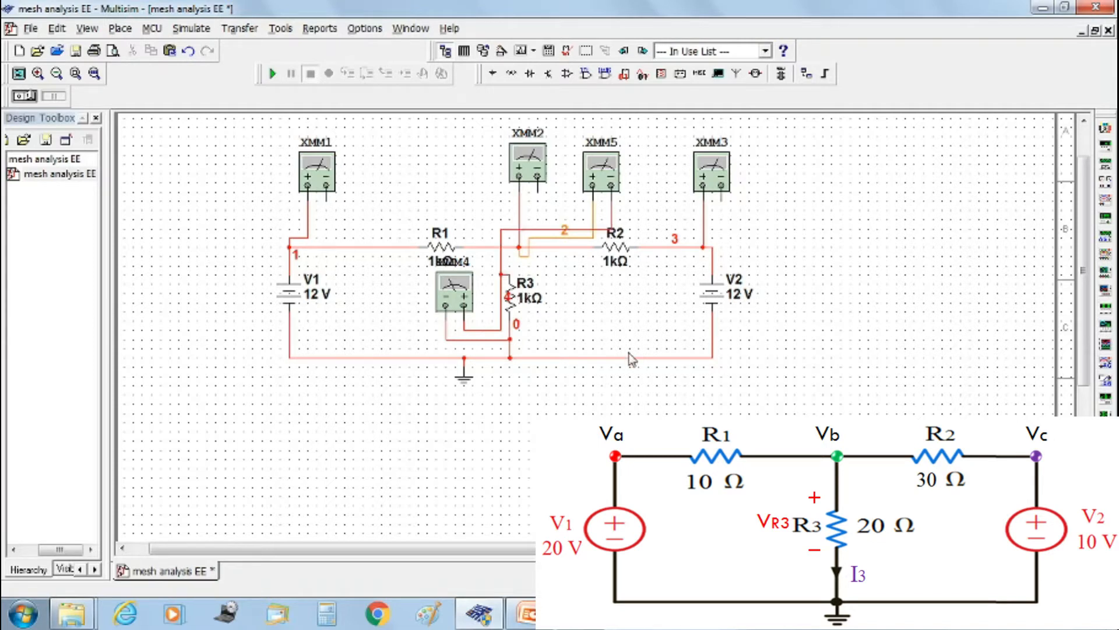
# Step: Move XMM4 away from R3 and reroute its positive lead above the ground rail
pyautogui.moveTo(453, 285); pyautogui.dragTo(417, 305)
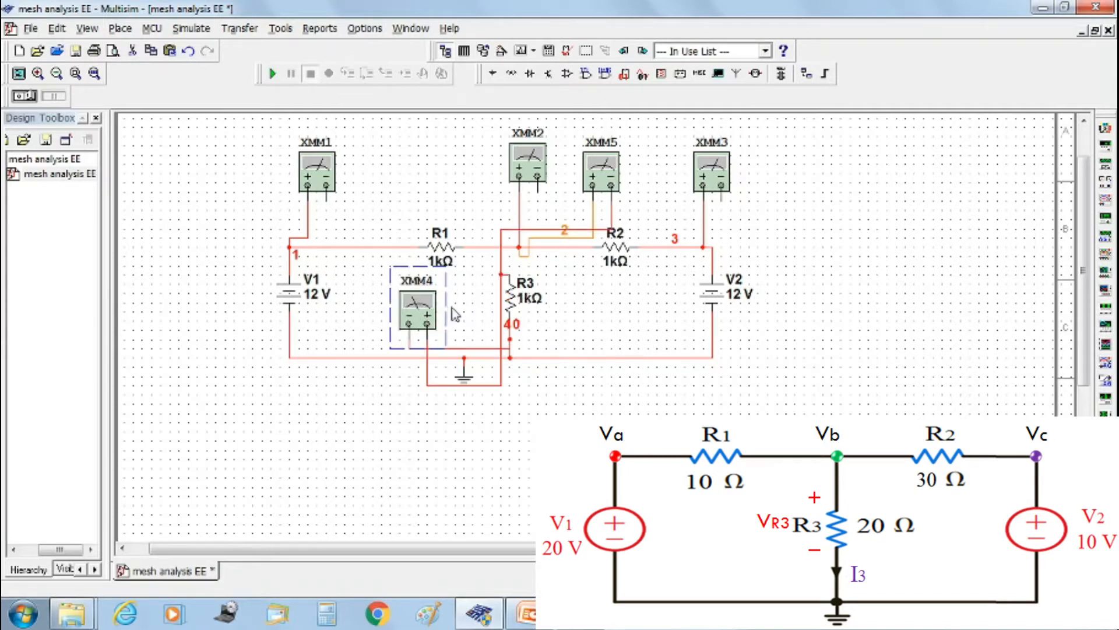
pyautogui.click(550, 400)
pyautogui.click(470, 385)
pyautogui.moveTo(470, 385); pyautogui.dragTo(468, 339)
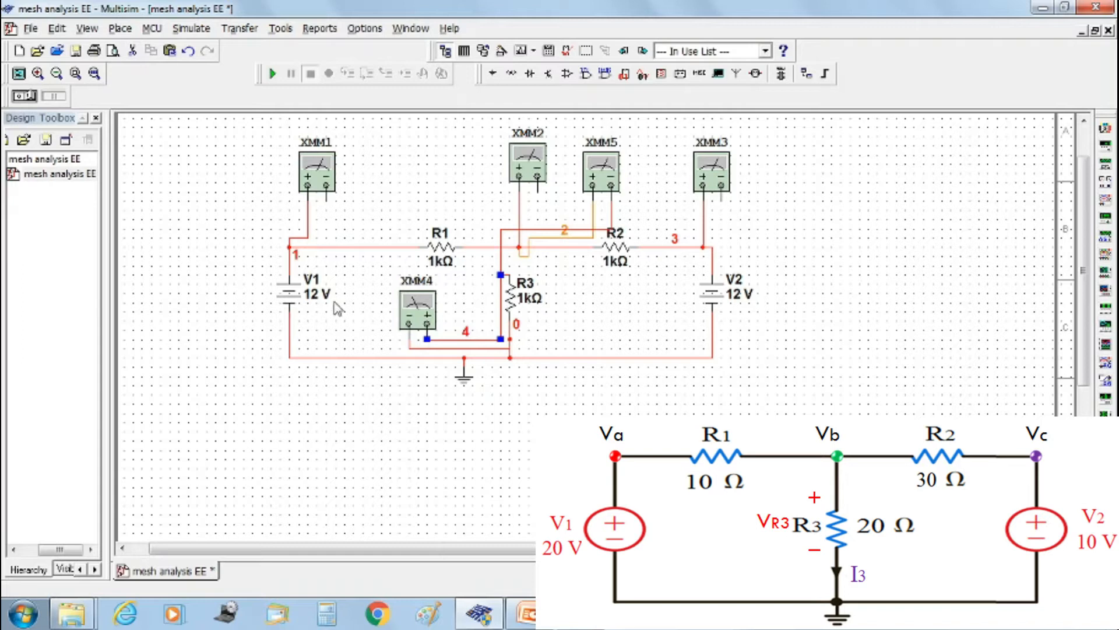
# Step: Set the resistor values to 10 Ω for R1, 20 Ω for R3 and 30 Ω for R2
pyautogui.doubleClick(442, 256)
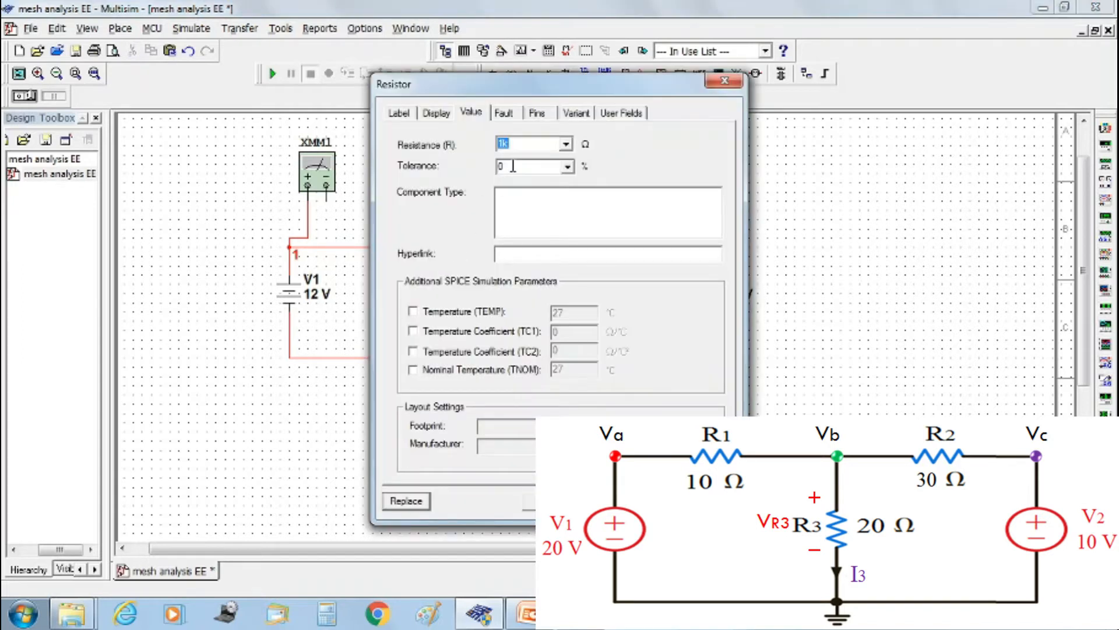
pyautogui.write('1')
pyautogui.press('Escape')
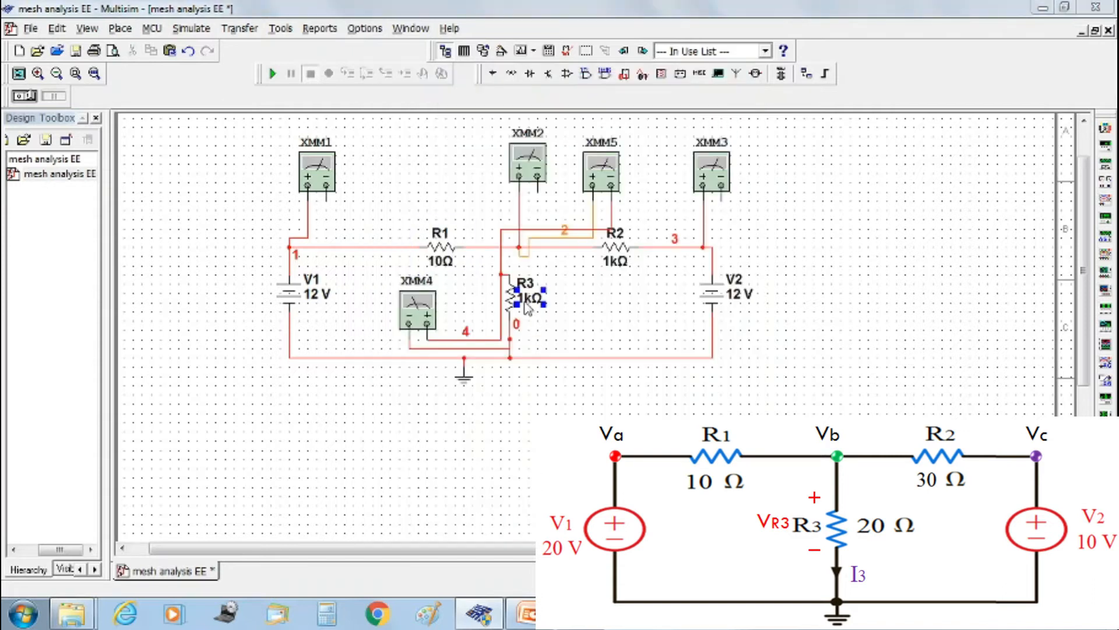
pyautogui.doubleClick(528, 295)
pyautogui.write('20')
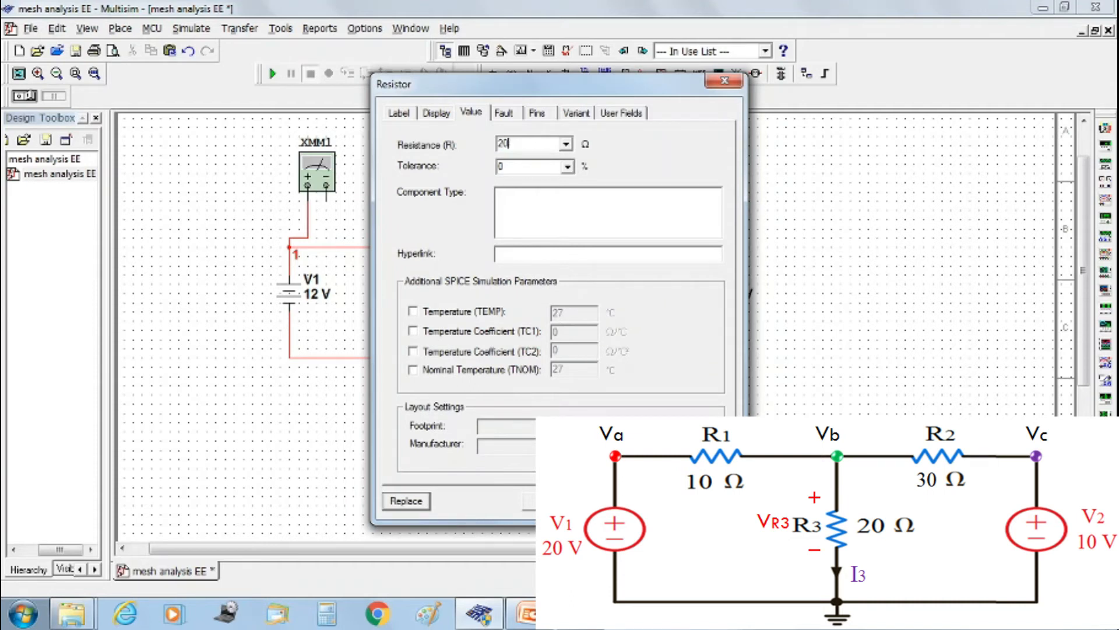
pyautogui.click(583, 500)
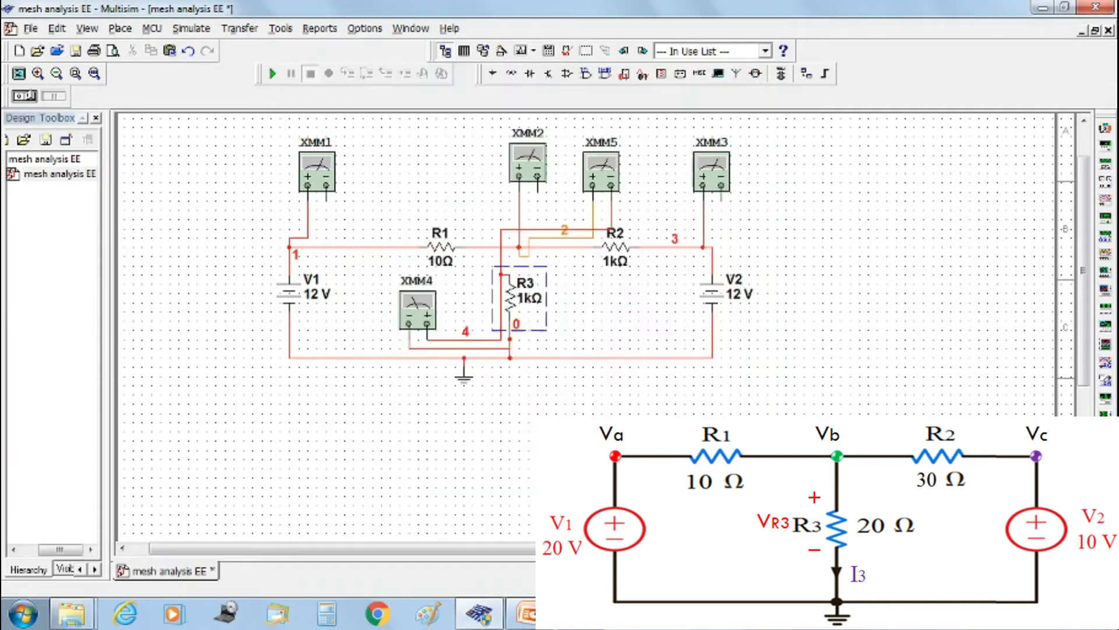
pyautogui.click(622, 263)
pyautogui.doubleClick(622, 263)
pyautogui.write('30')
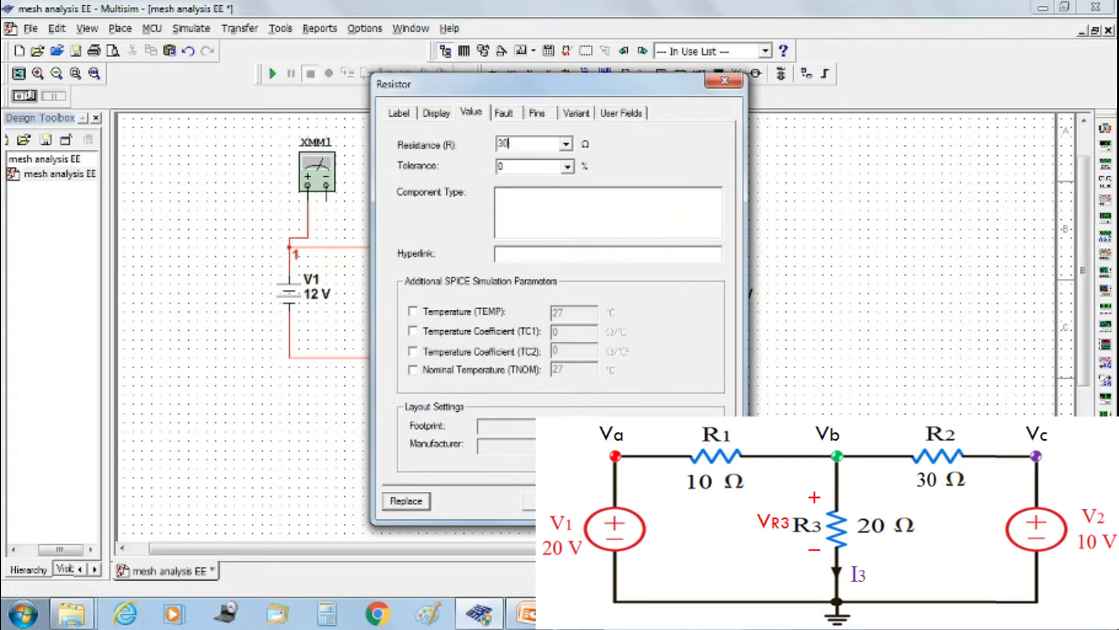
pyautogui.press('Return')
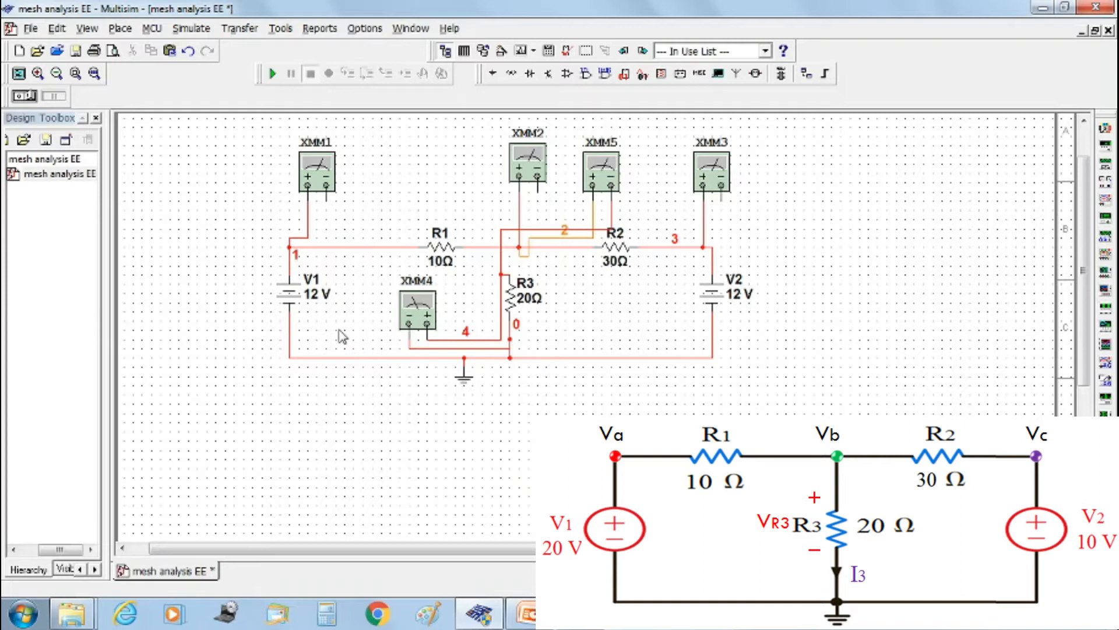
# Step: Set the voltage of source V1 to 20 V and source V2 to 10 V
pyautogui.doubleClick(316, 302)
pyautogui.doubleClick(573, 191)
pyautogui.write('20')
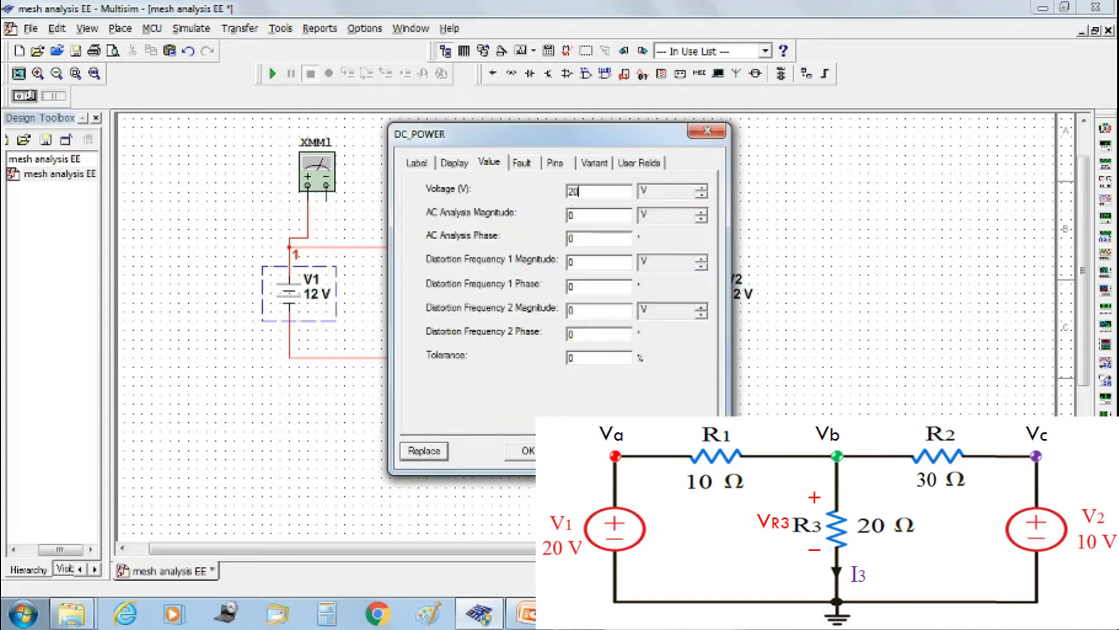
pyautogui.click(528, 450)
pyautogui.doubleClick(743, 295)
pyautogui.doubleClick(560, 191)
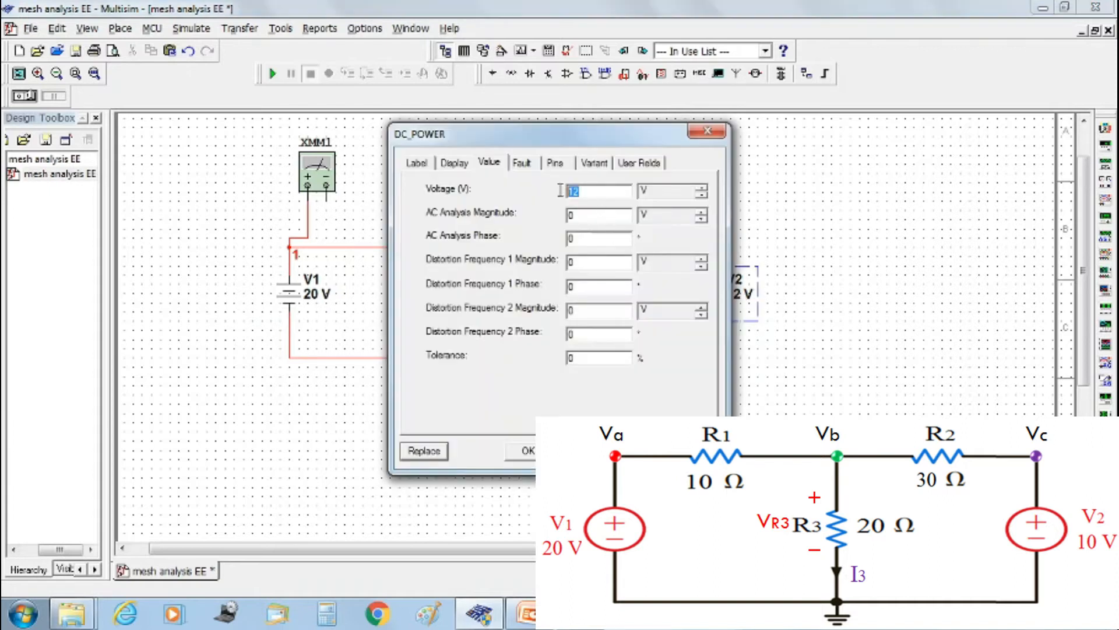
pyautogui.write('10')
pyautogui.click(528, 450)
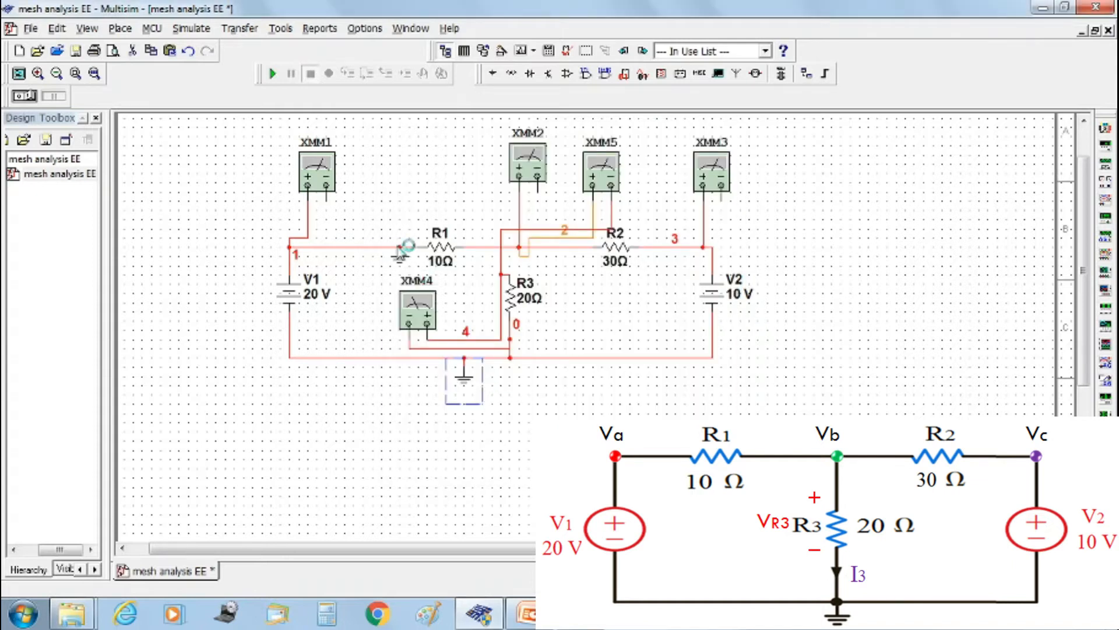
# Step: Place copies of the ground symbol near XMM1, XMM2 and XMM3 and wire each to that multimeter's negative terminal
pyautogui.click(345, 218)
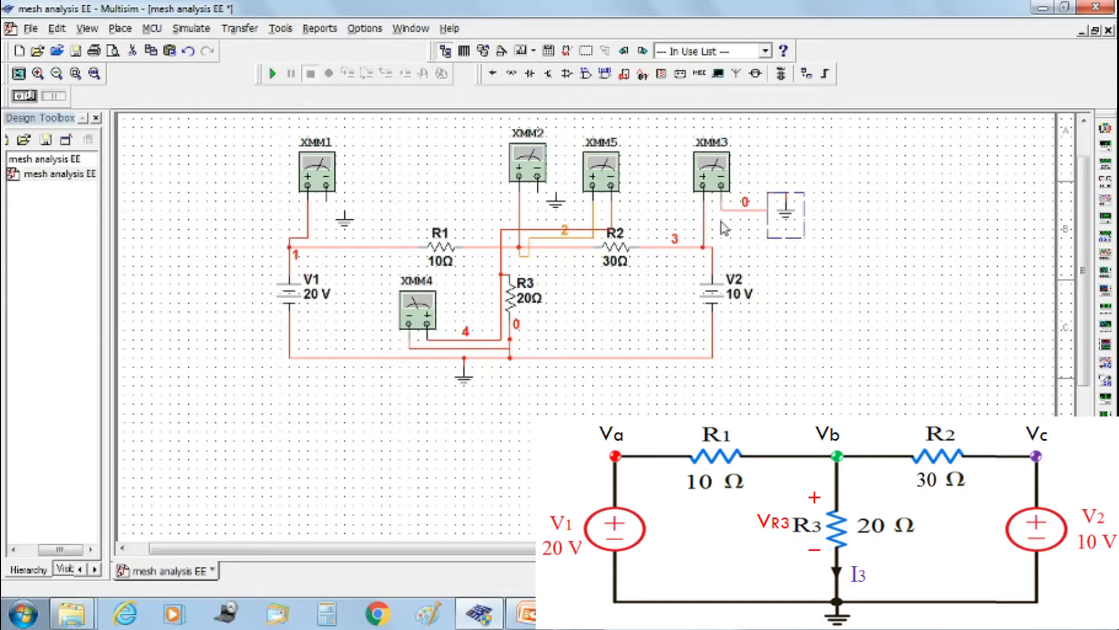
pyautogui.hotkey('ctrl', 'v')
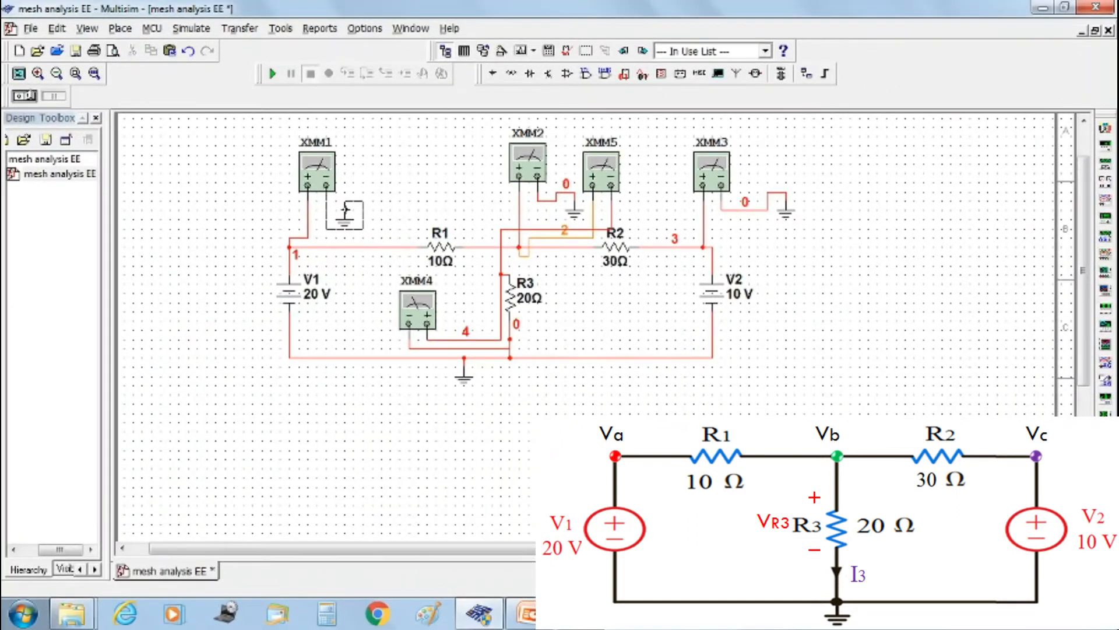
pyautogui.click(345, 210)
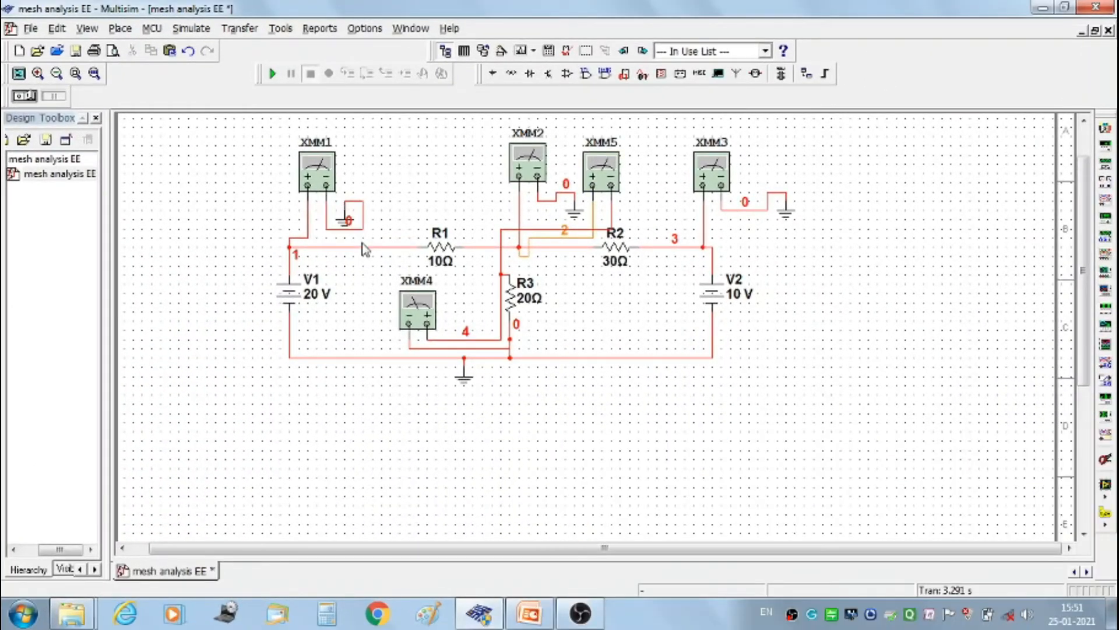
# Step: Open all five multimeter readouts, stacking XMM1 and XMM2 beside V1 and lining up XMM3, XMM4 and XMM5 below the circuit
pyautogui.doubleClick(325, 182)
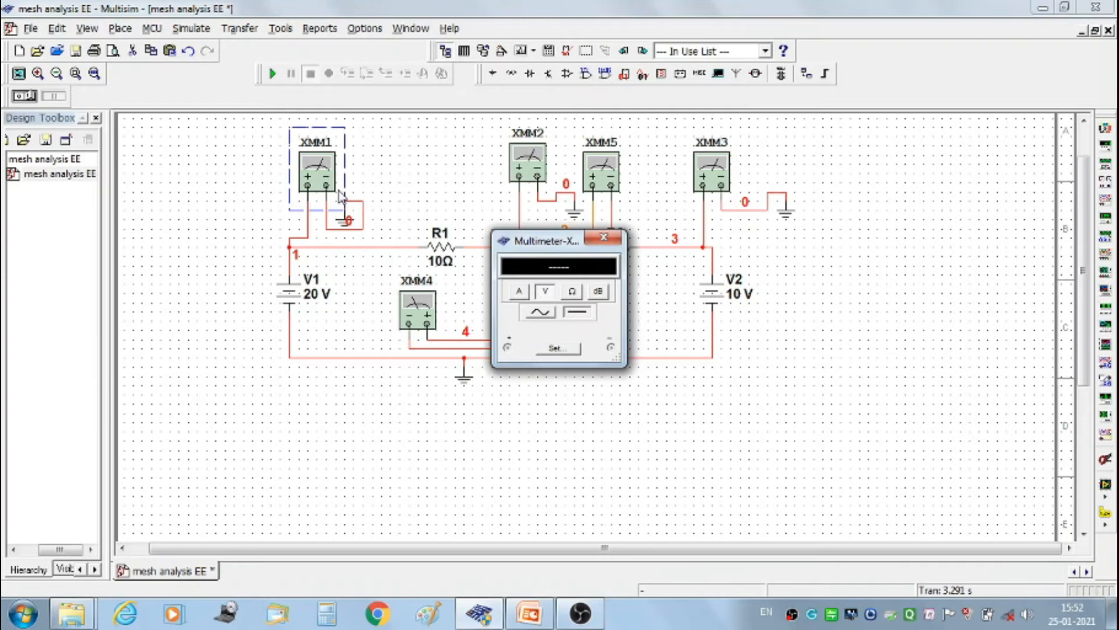
pyautogui.moveTo(532, 244); pyautogui.dragTo(174, 146)
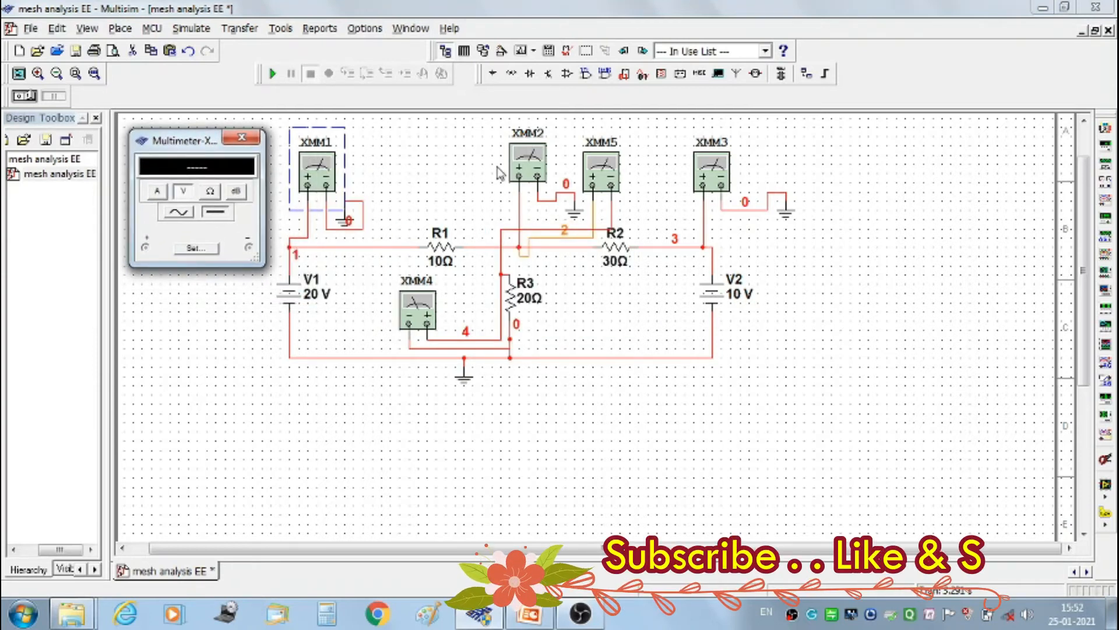
pyautogui.doubleClick(522, 168)
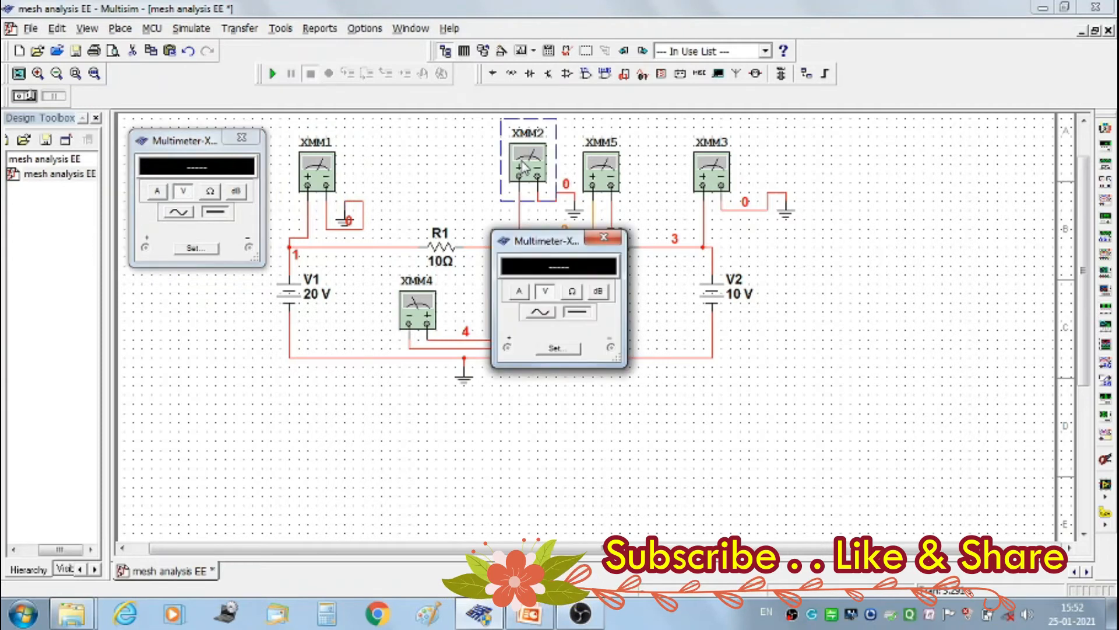
pyautogui.moveTo(549, 246); pyautogui.dragTo(189, 304)
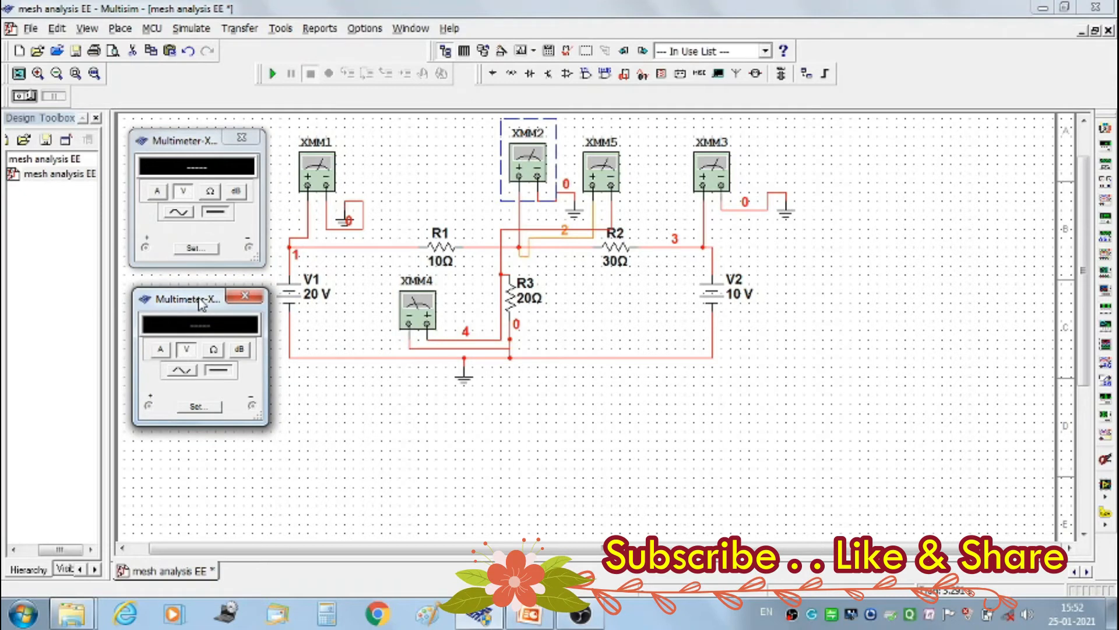
pyautogui.doubleClick(707, 171)
pyautogui.moveTo(561, 249); pyautogui.dragTo(365, 391)
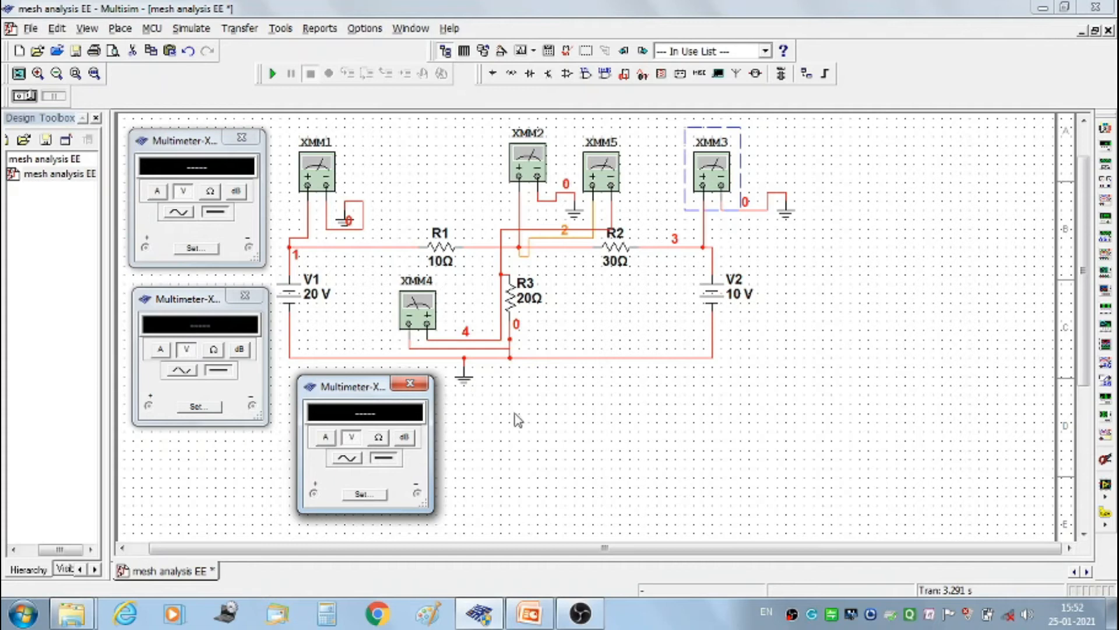
pyautogui.doubleClick(424, 307)
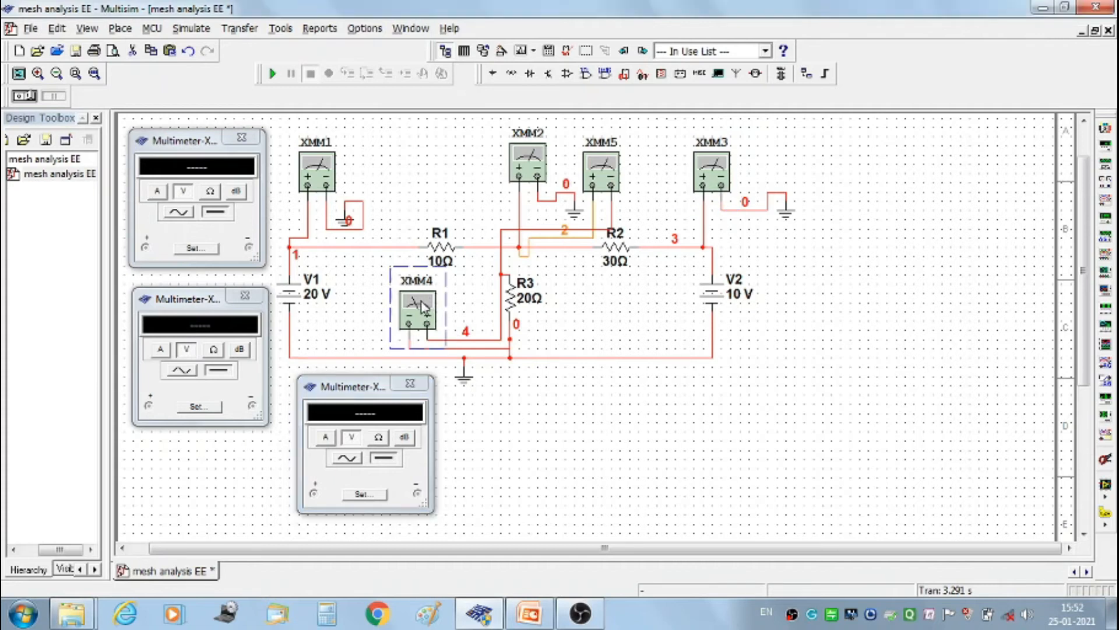
pyautogui.moveTo(548, 244); pyautogui.dragTo(606, 392)
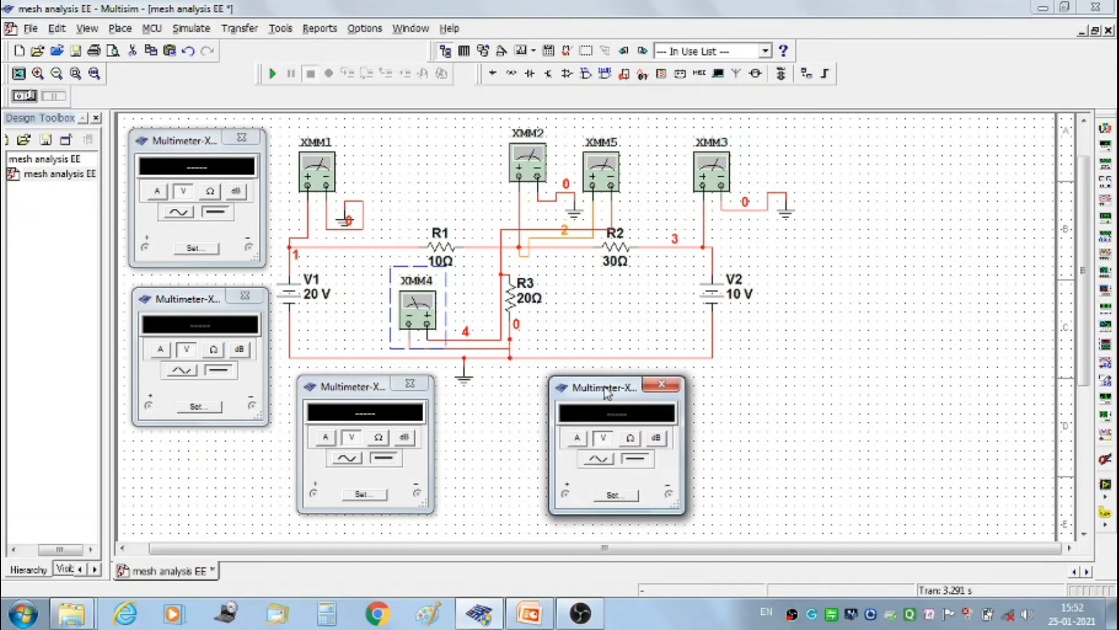
pyautogui.doubleClick(608, 180)
pyautogui.moveTo(568, 246); pyautogui.dragTo(849, 389)
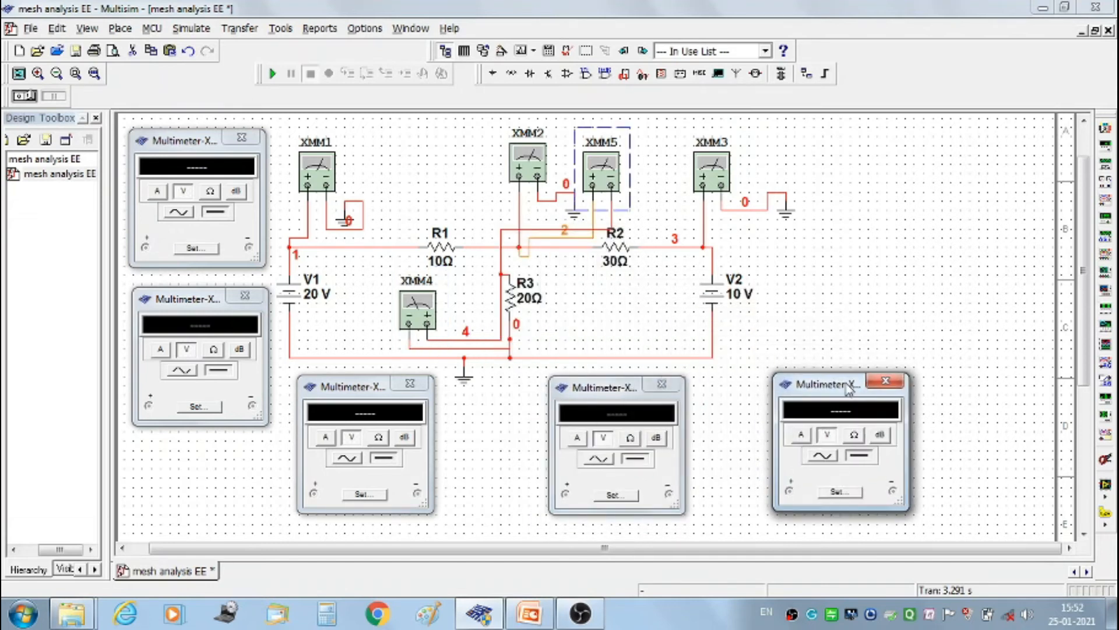
pyautogui.click(186, 147)
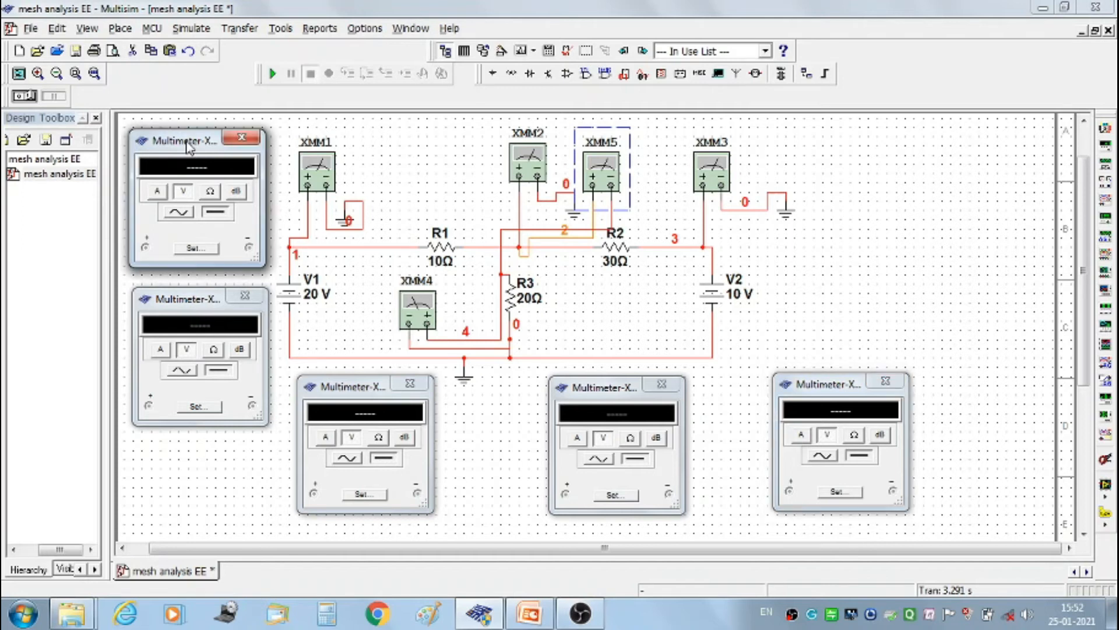
pyautogui.click(204, 303)
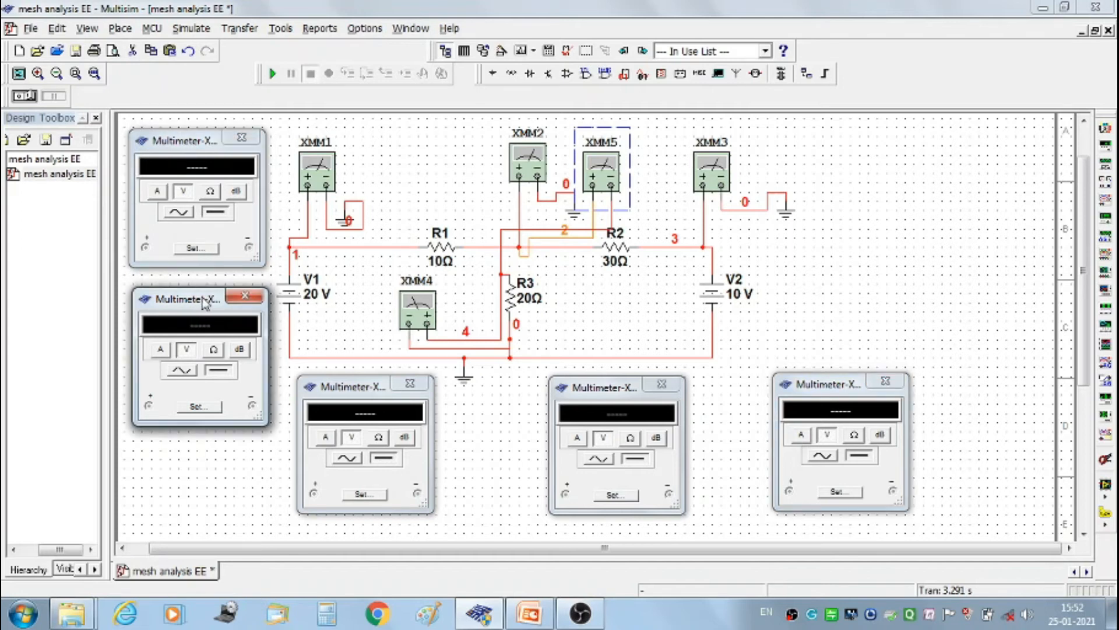
pyautogui.click(362, 393)
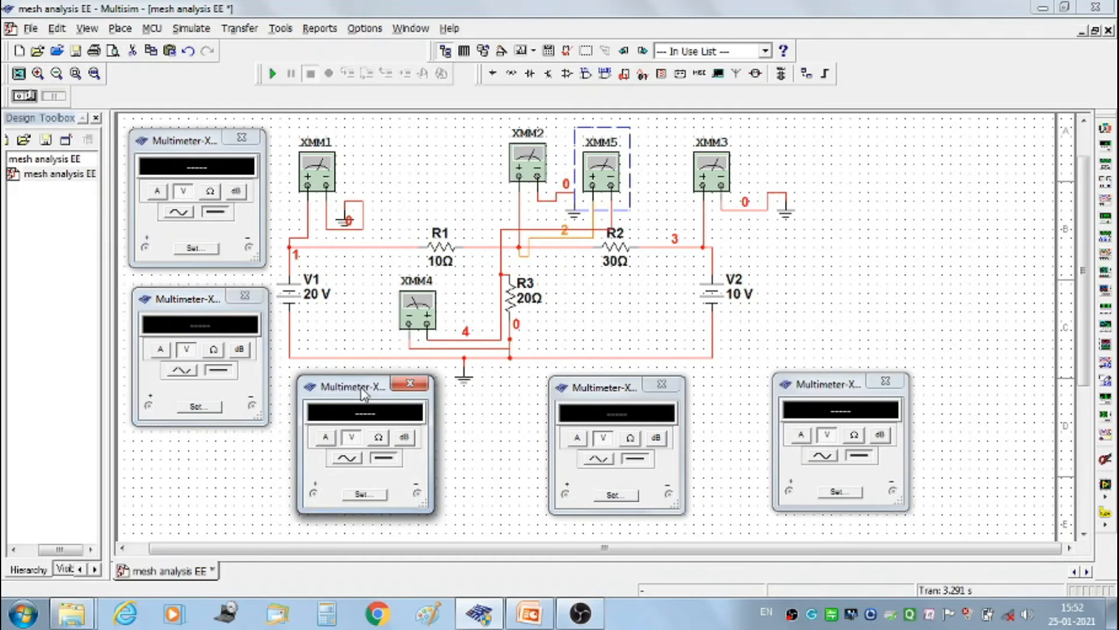
pyautogui.click(624, 397)
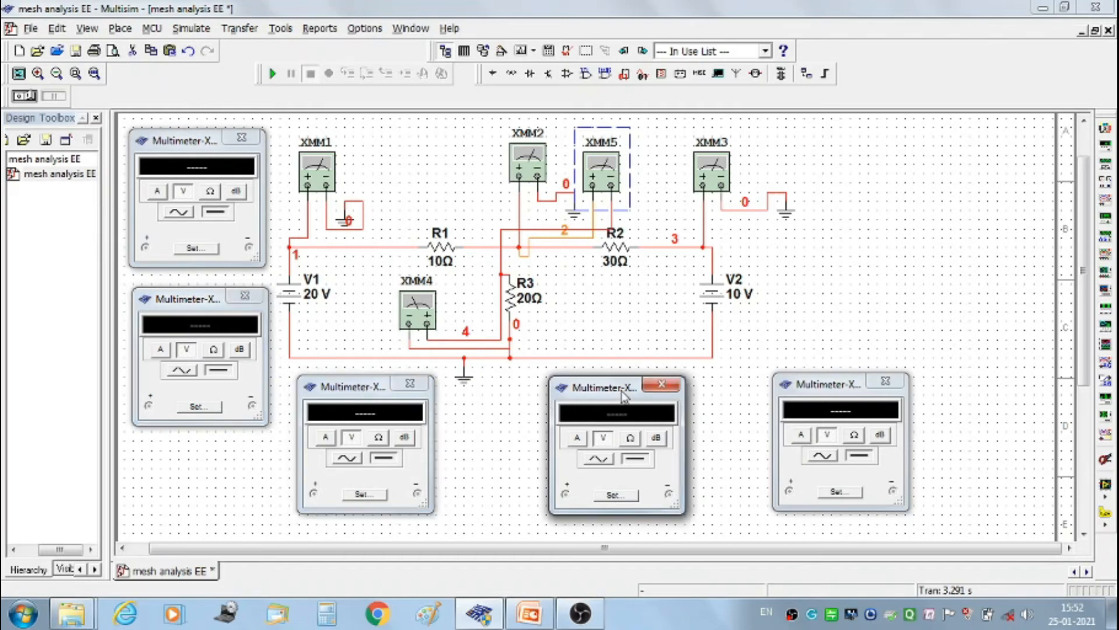
# Step: Switch multimeter XMM5 to current measurement and run the simulation
pyautogui.click(843, 389)
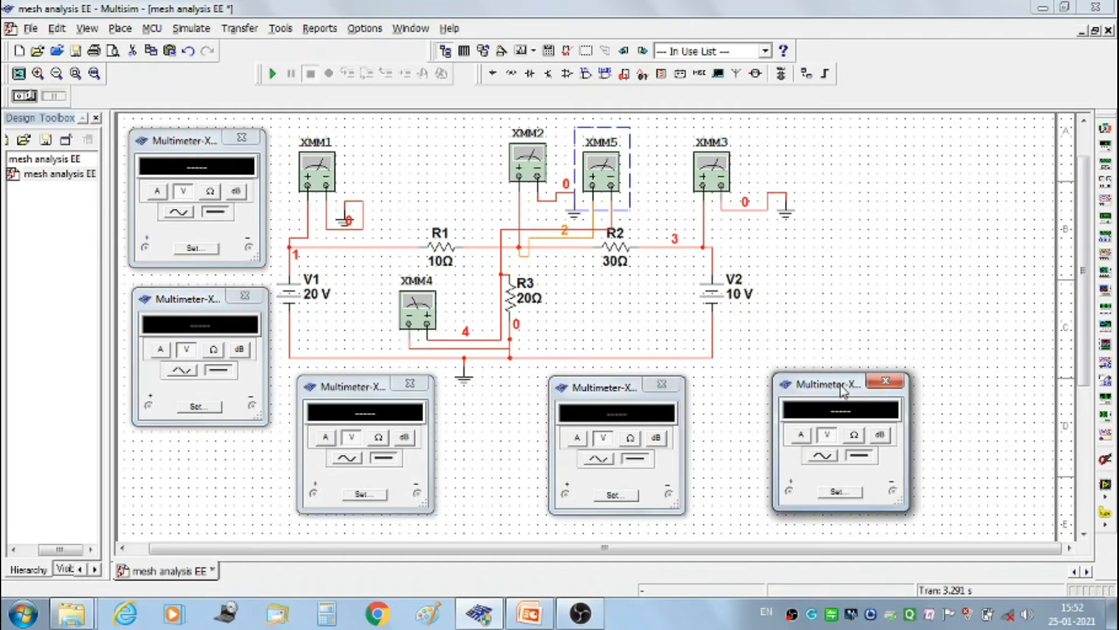
pyautogui.click(801, 439)
pyautogui.click(273, 75)
pyautogui.click(273, 74)
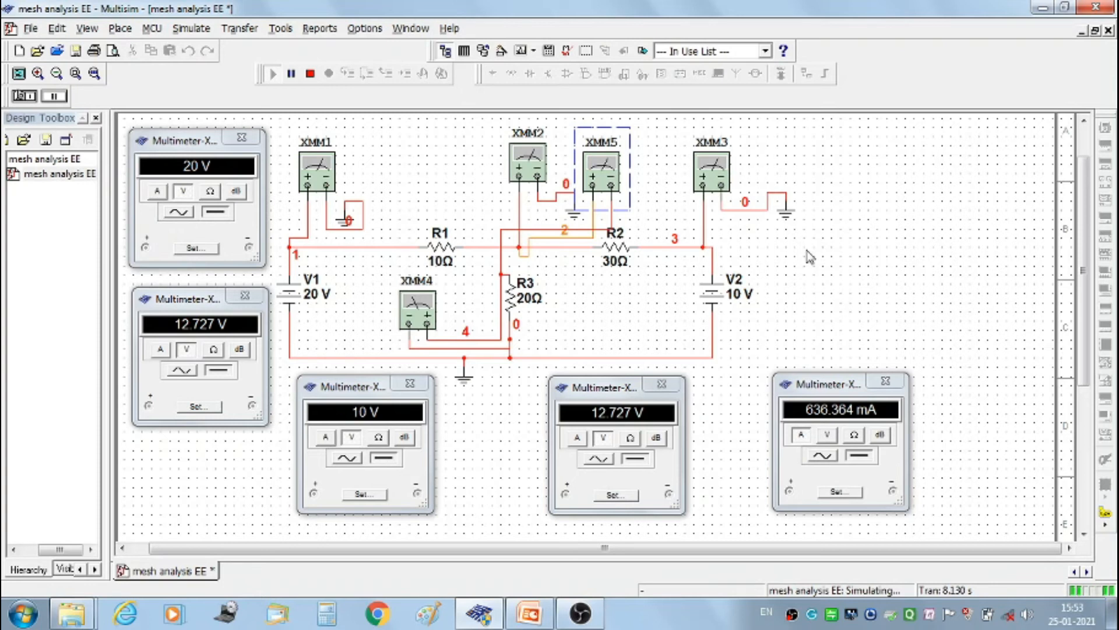
# Step: Stop the simulation and change the source voltages to 45 V for V1 and 25 V for V2
pyautogui.click(310, 73)
pyautogui.doubleClick(318, 298)
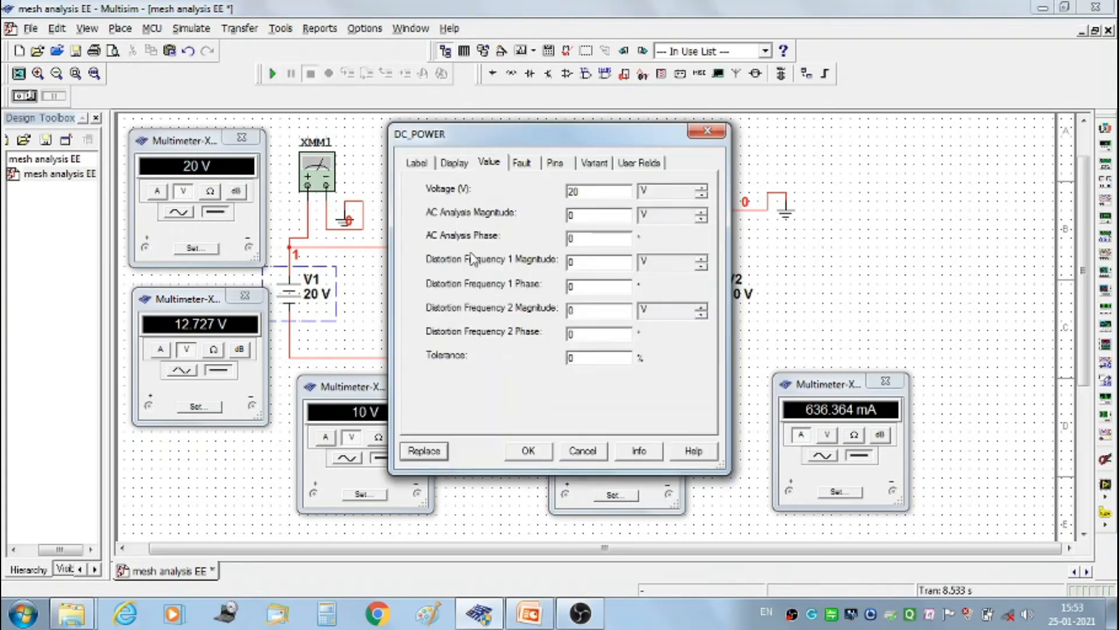
pyautogui.moveTo(583, 197); pyautogui.dragTo(570, 195)
pyautogui.write('45')
pyautogui.click(528, 451)
pyautogui.click(735, 295)
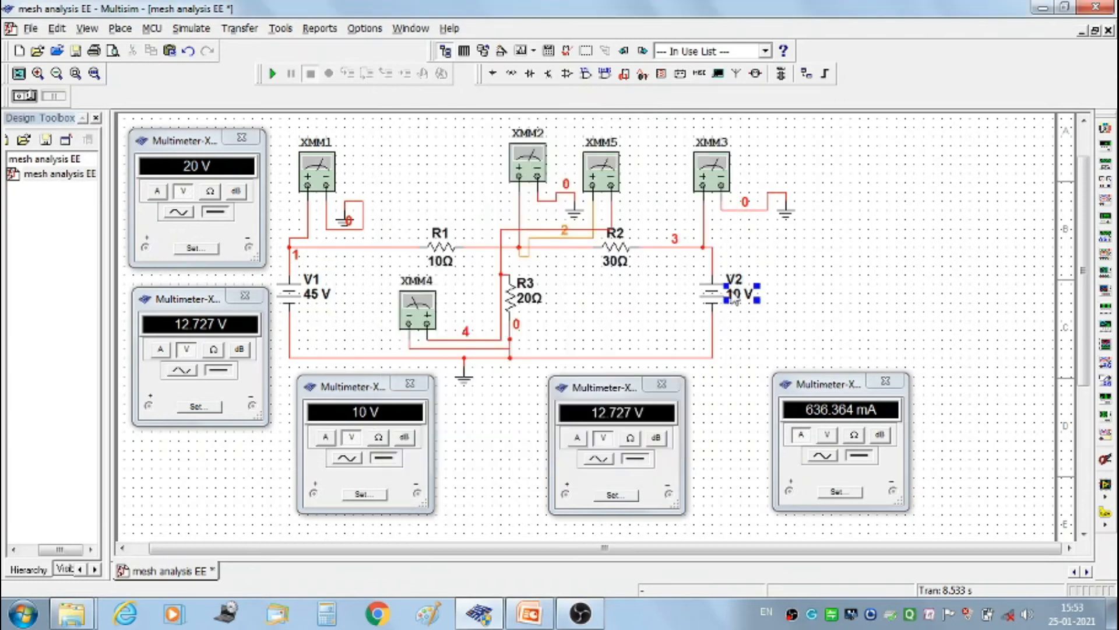
pyautogui.doubleClick(733, 296)
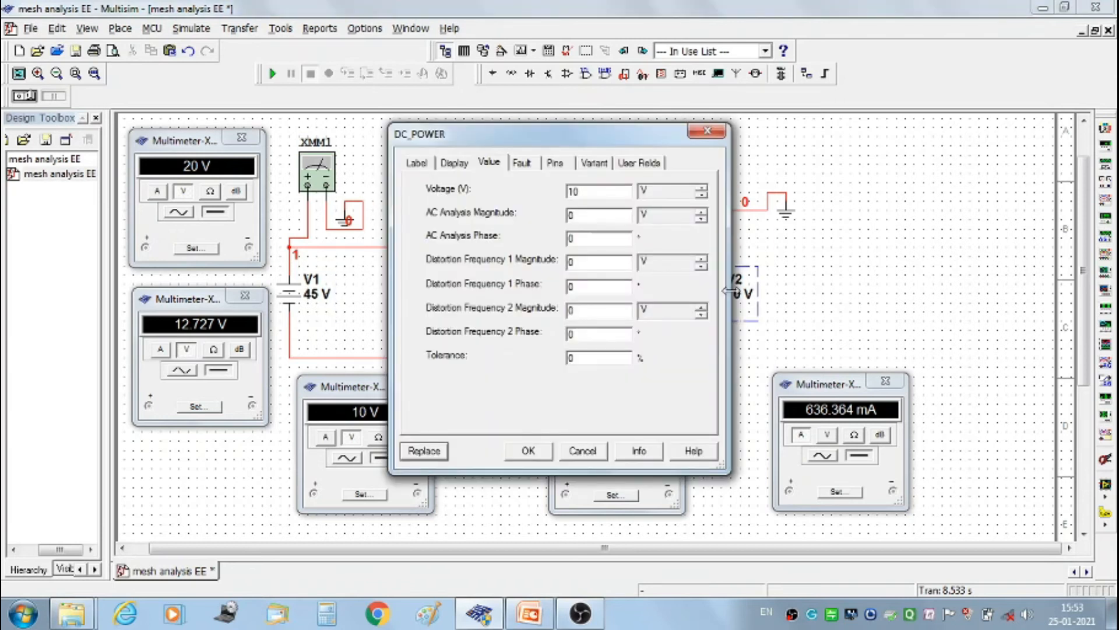
pyautogui.moveTo(585, 191); pyautogui.dragTo(570, 194)
pyautogui.write('25')
pyautogui.click(528, 452)
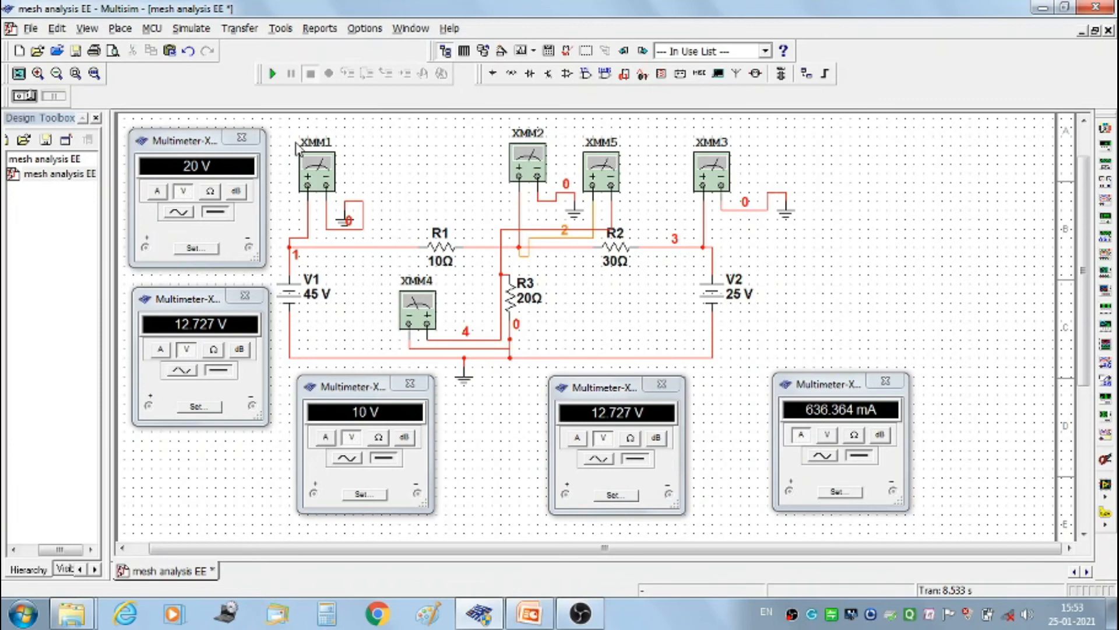
# Step: Rerun the simulation and check the readings on XMM1 through XMM5 one by one
pyautogui.click(273, 74)
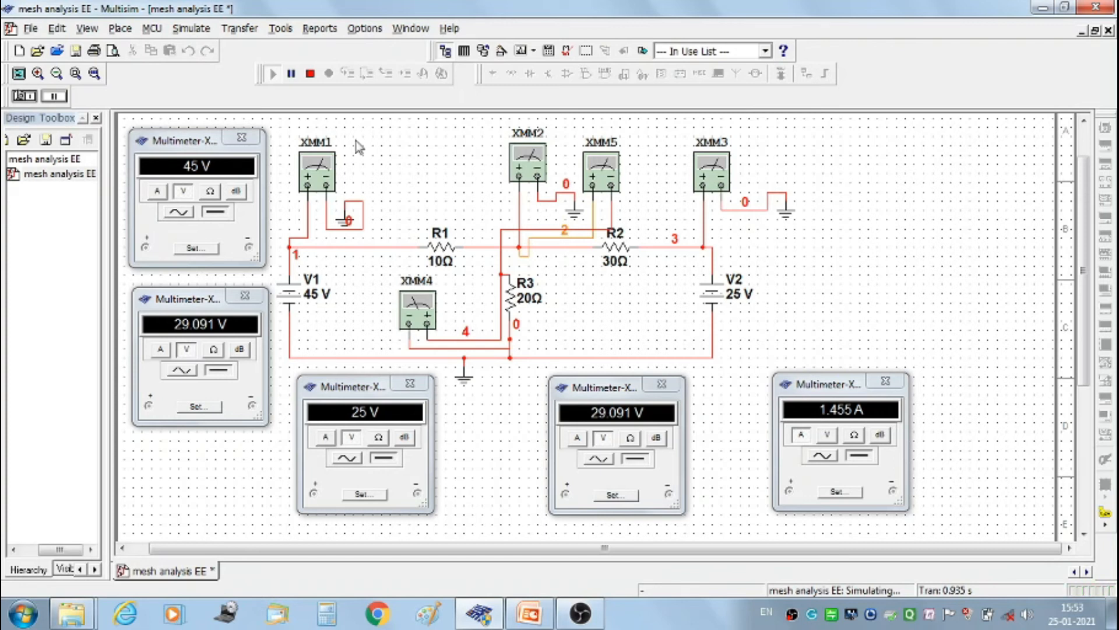
pyautogui.click(195, 143)
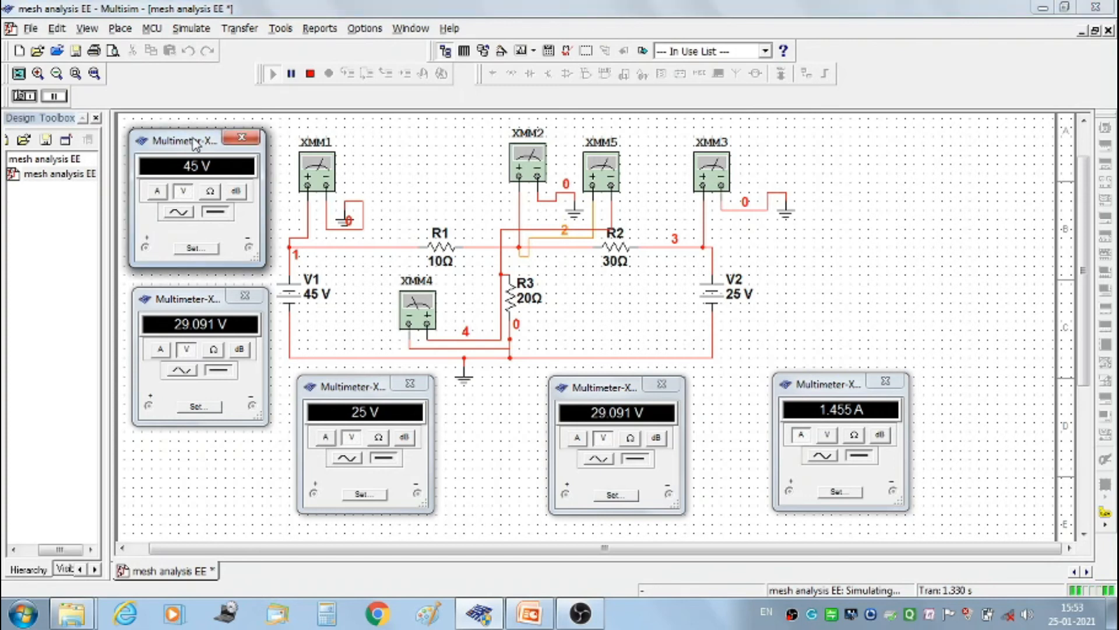
pyautogui.click(203, 301)
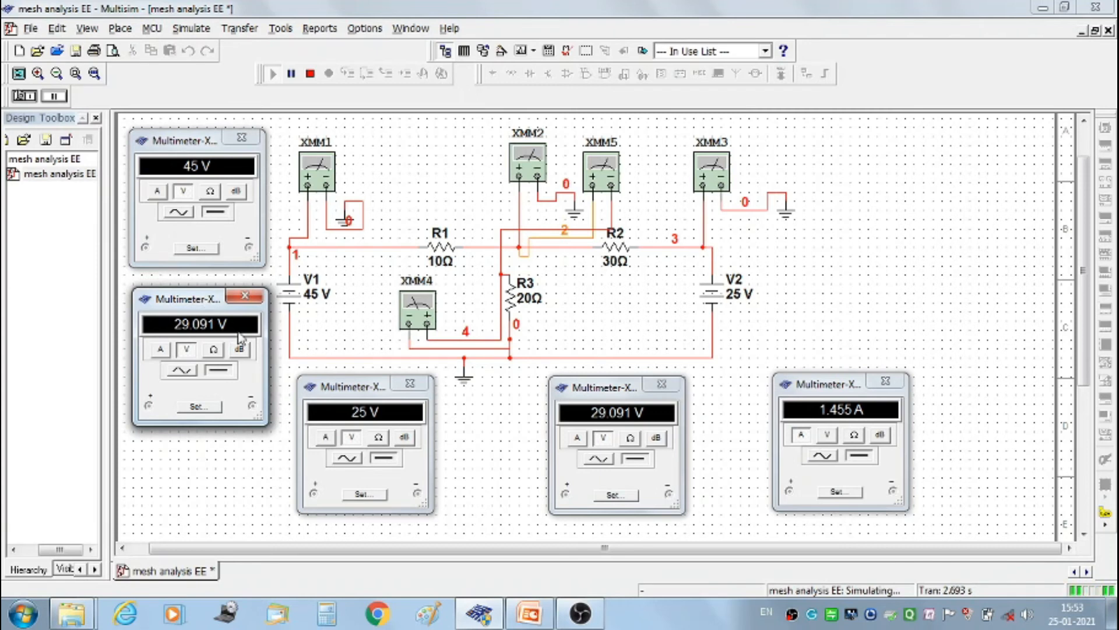
pyautogui.click(360, 391)
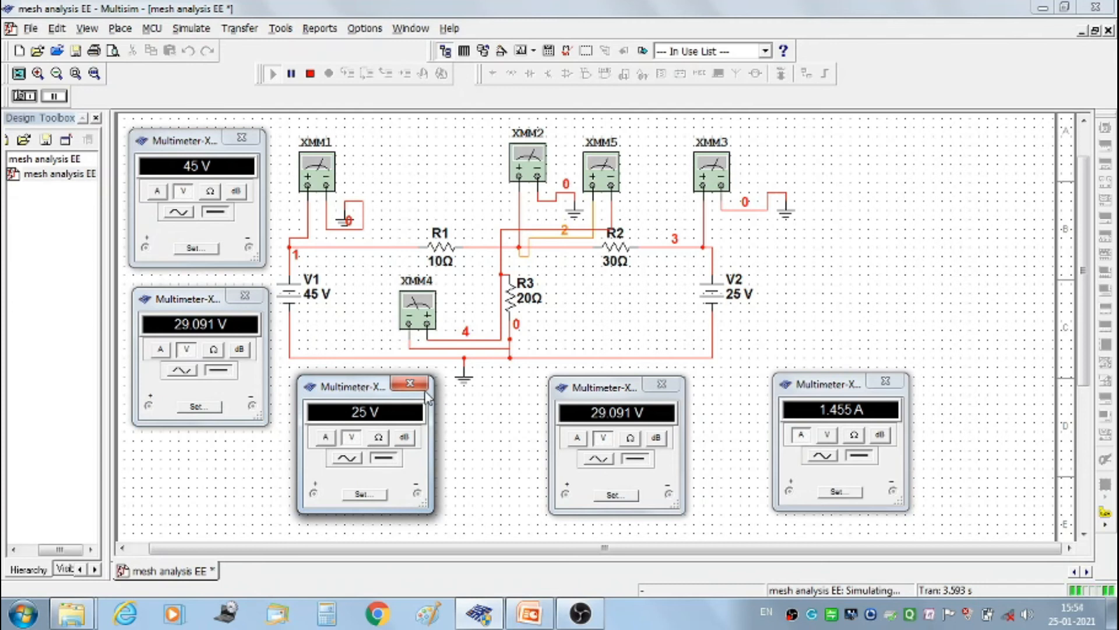
pyautogui.click(617, 394)
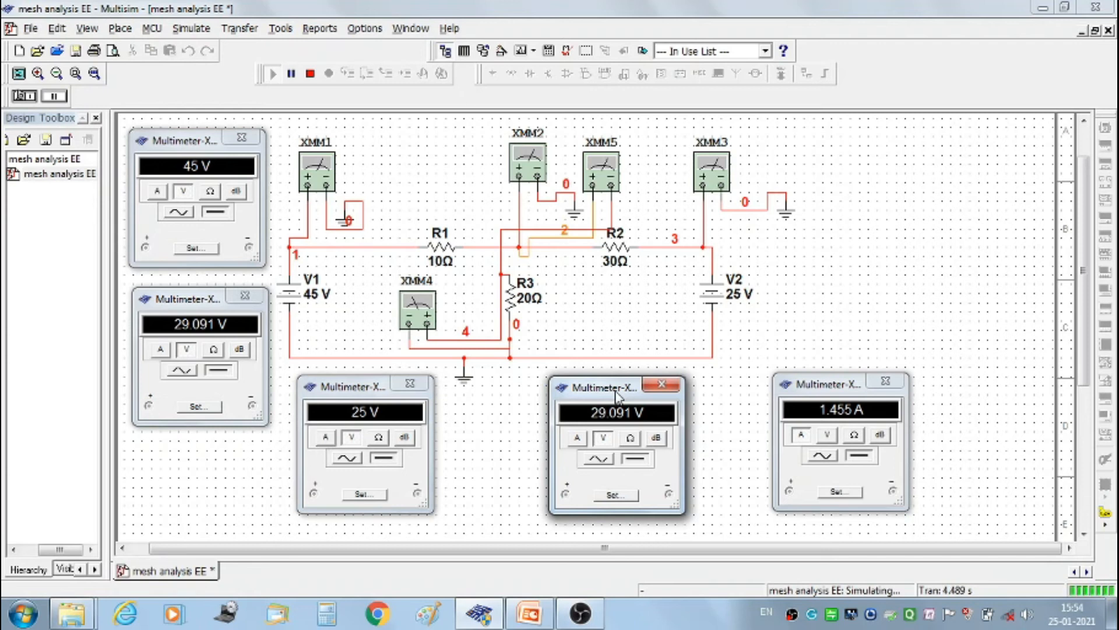
pyautogui.click(841, 390)
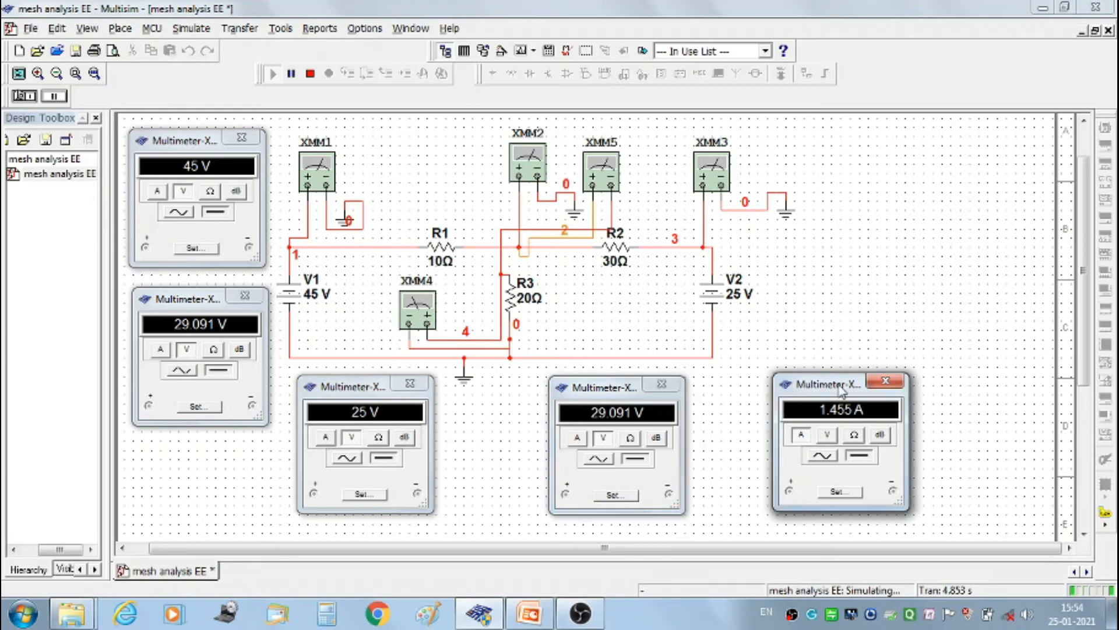